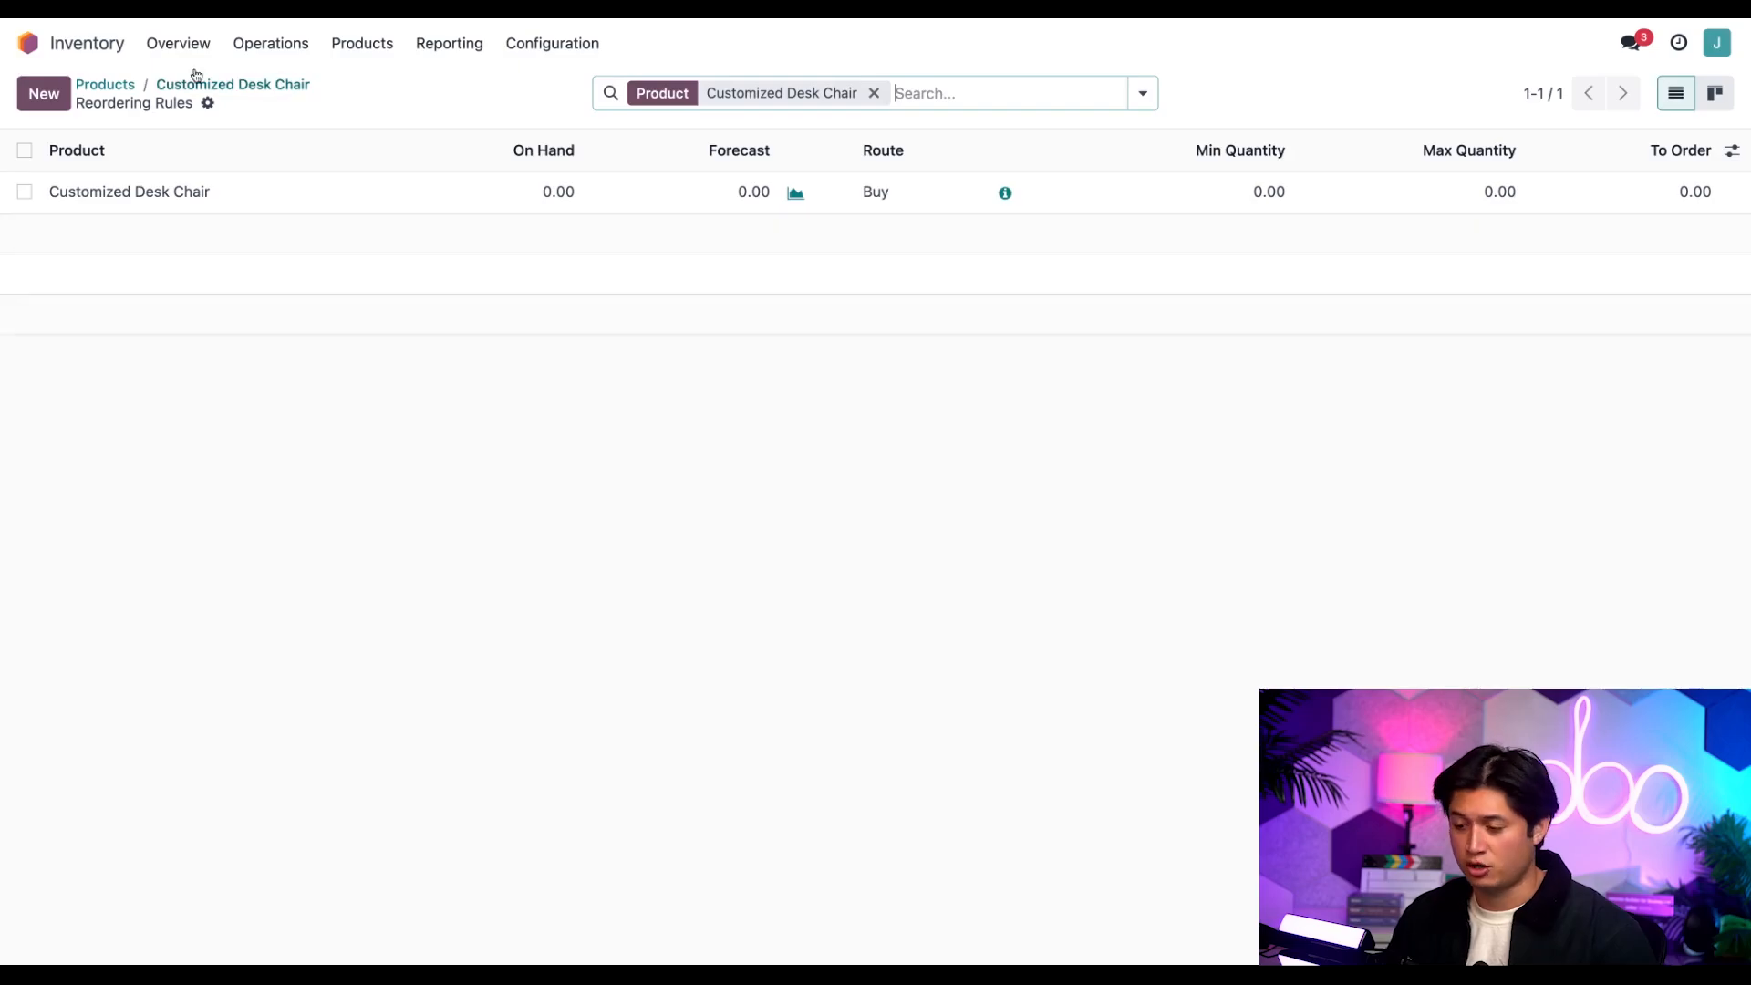
Step: Return to the Customized Desk Chair product and review its inventory routes and customer lead time
click(239, 85)
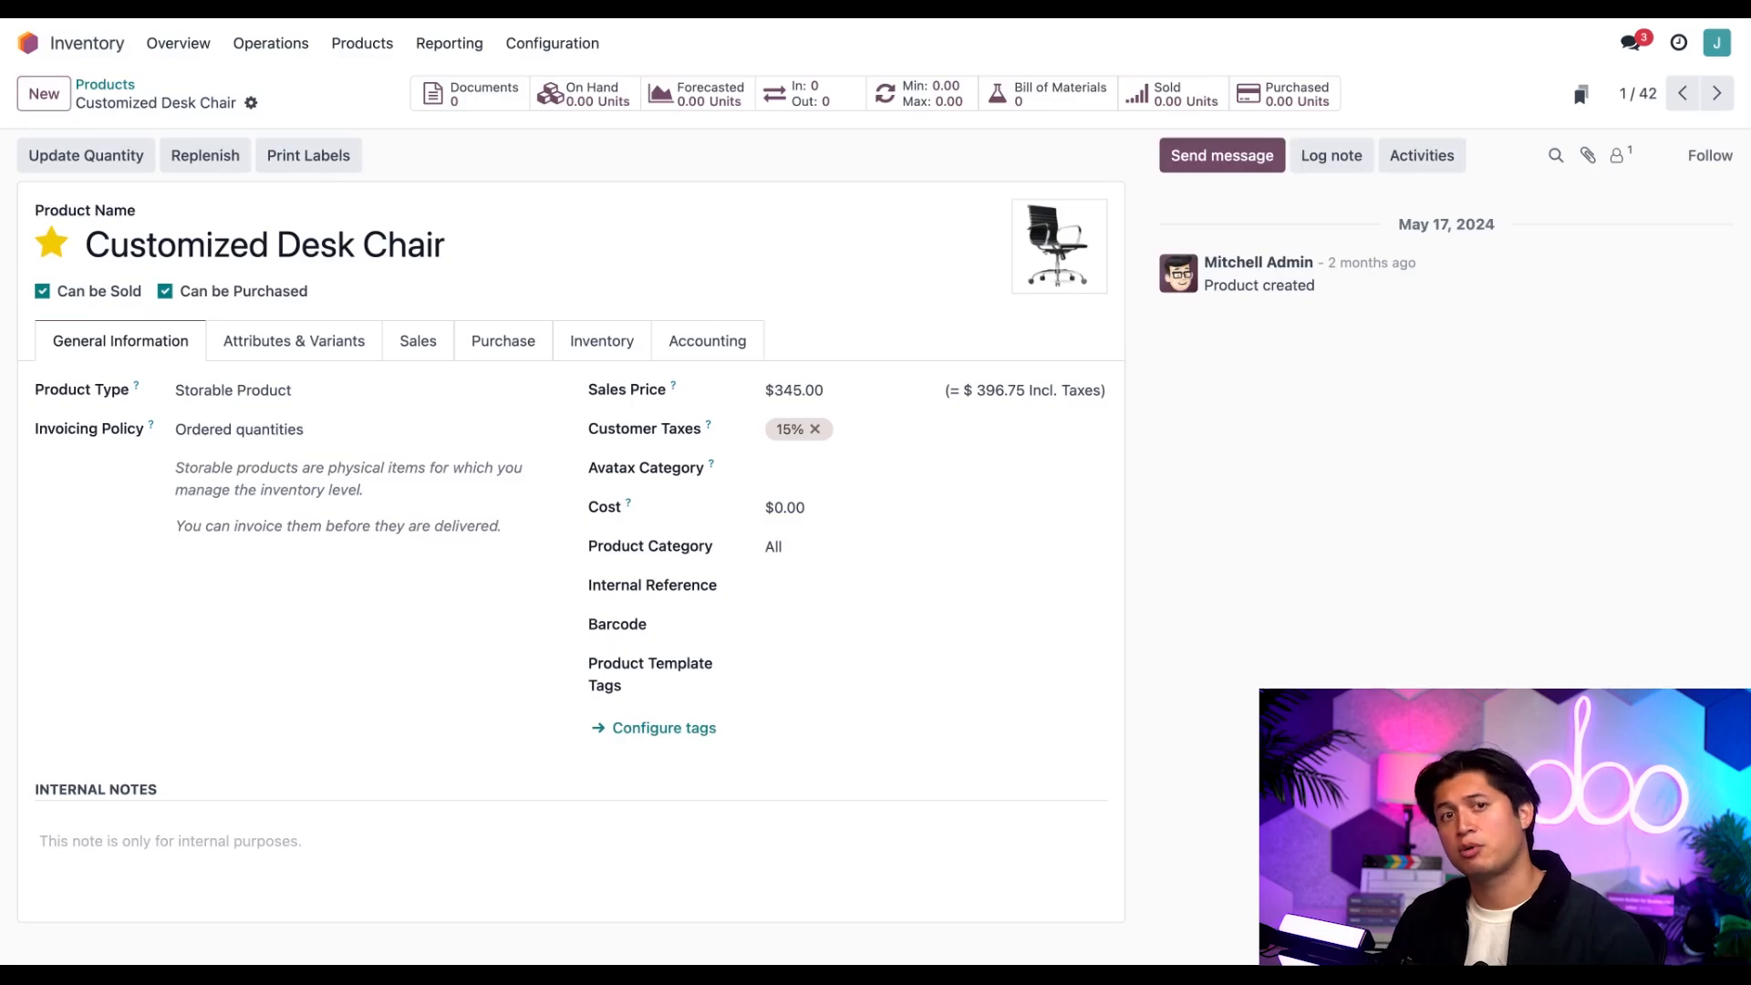
click(591, 344)
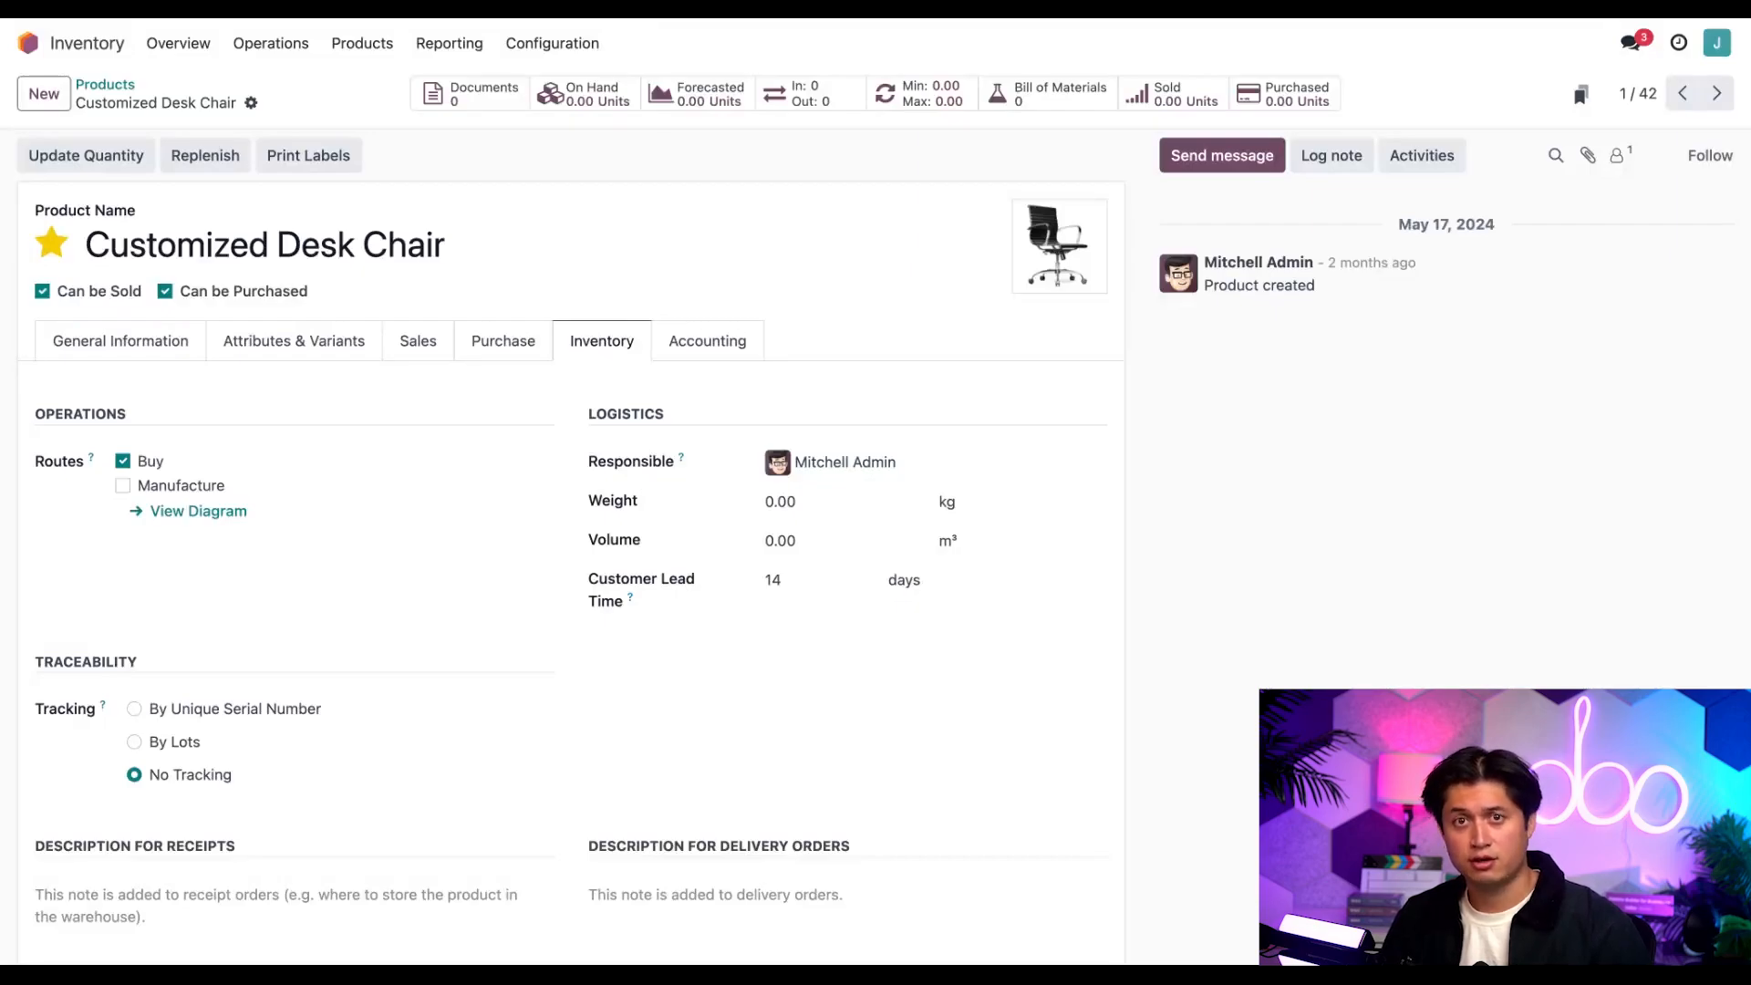
Step: Search the Inventory configuration settings for "lead time" to review the security lead times
click(558, 46)
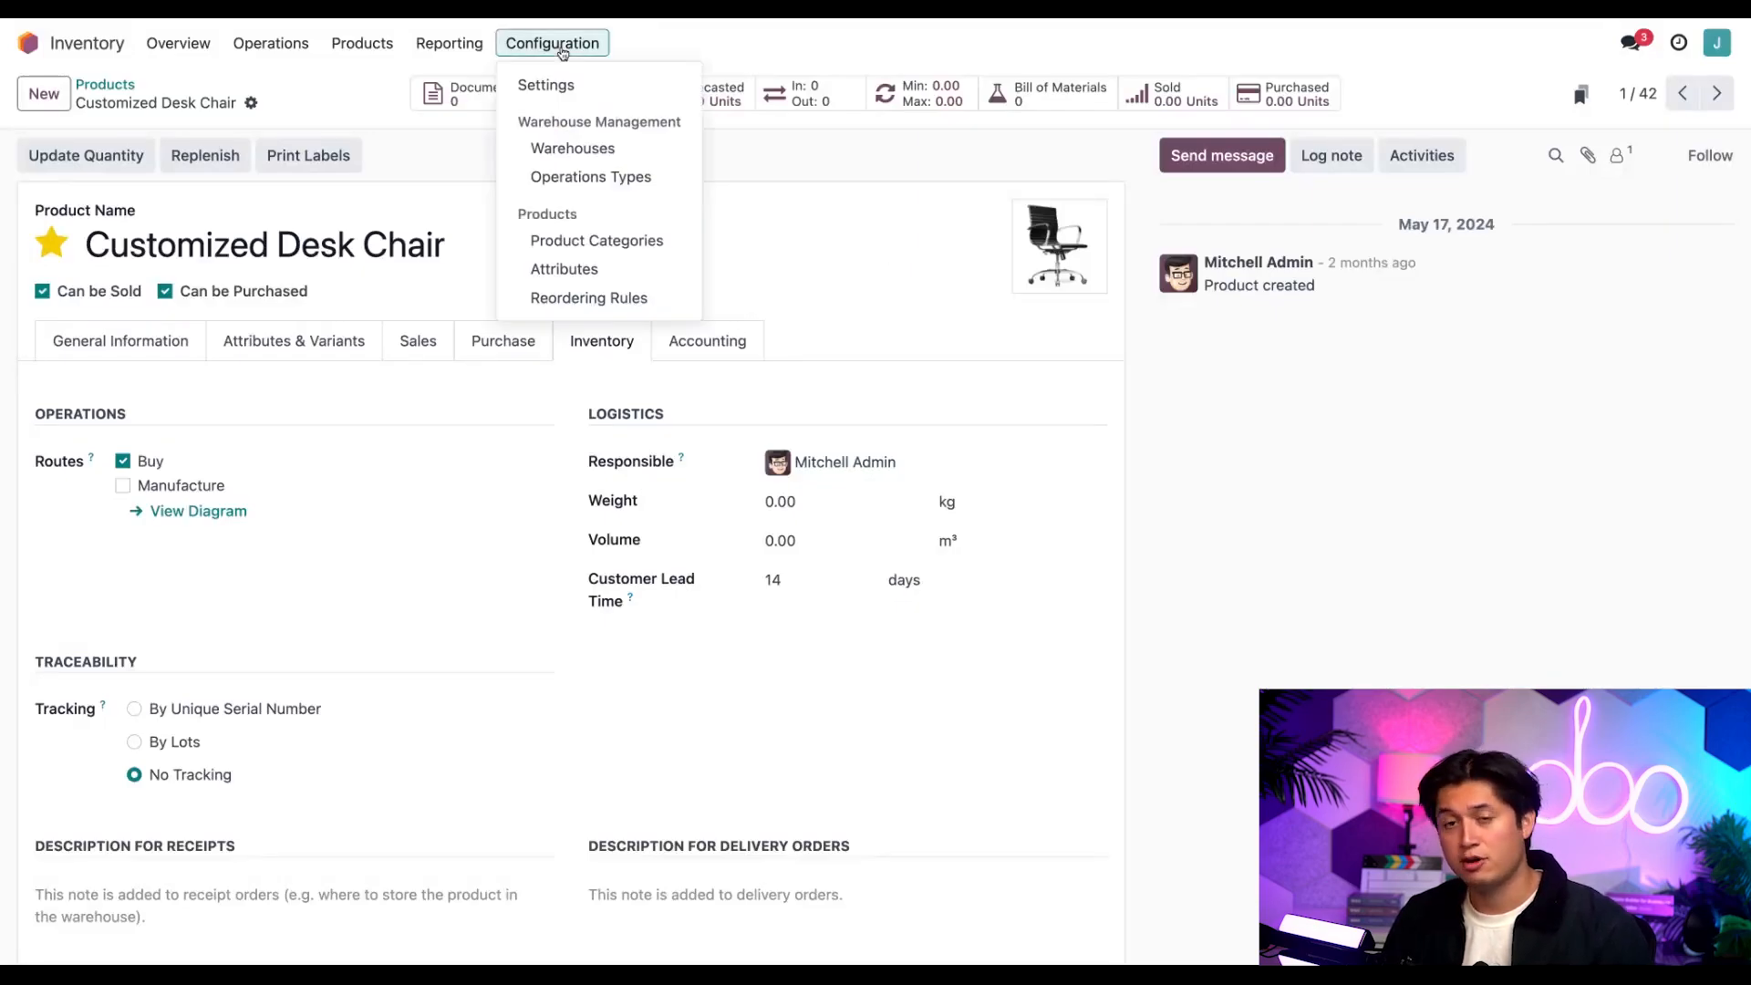
click(567, 88)
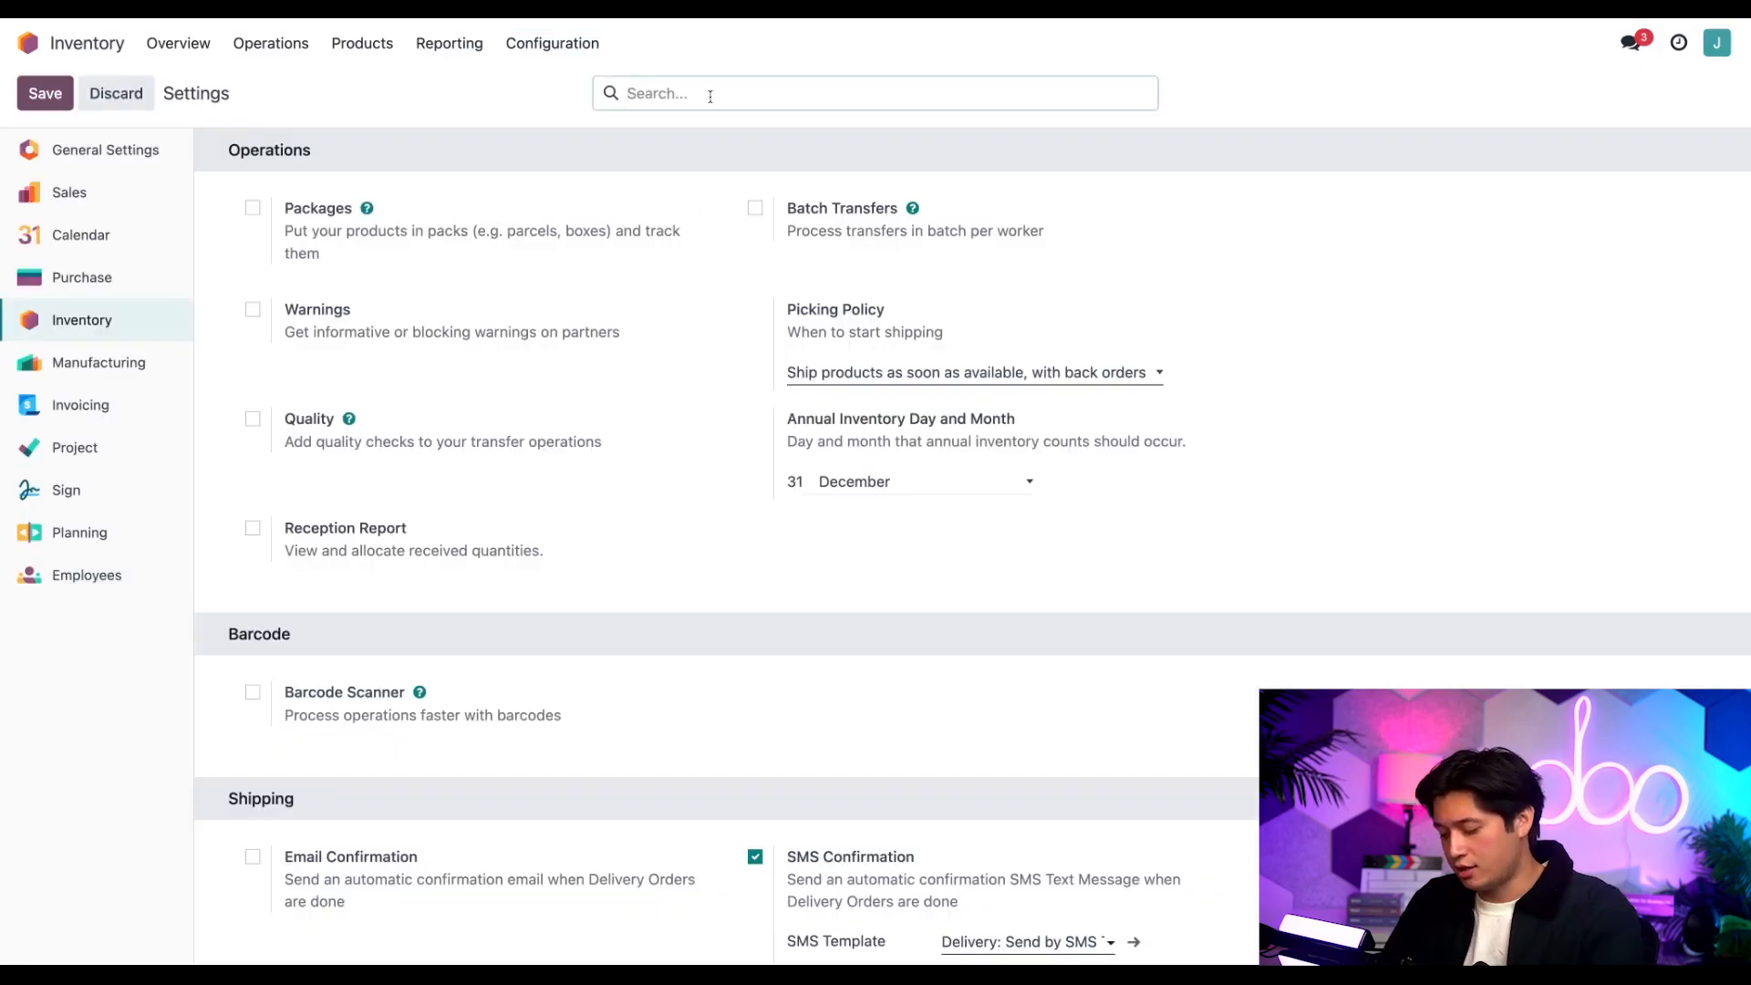
text(lead tm)
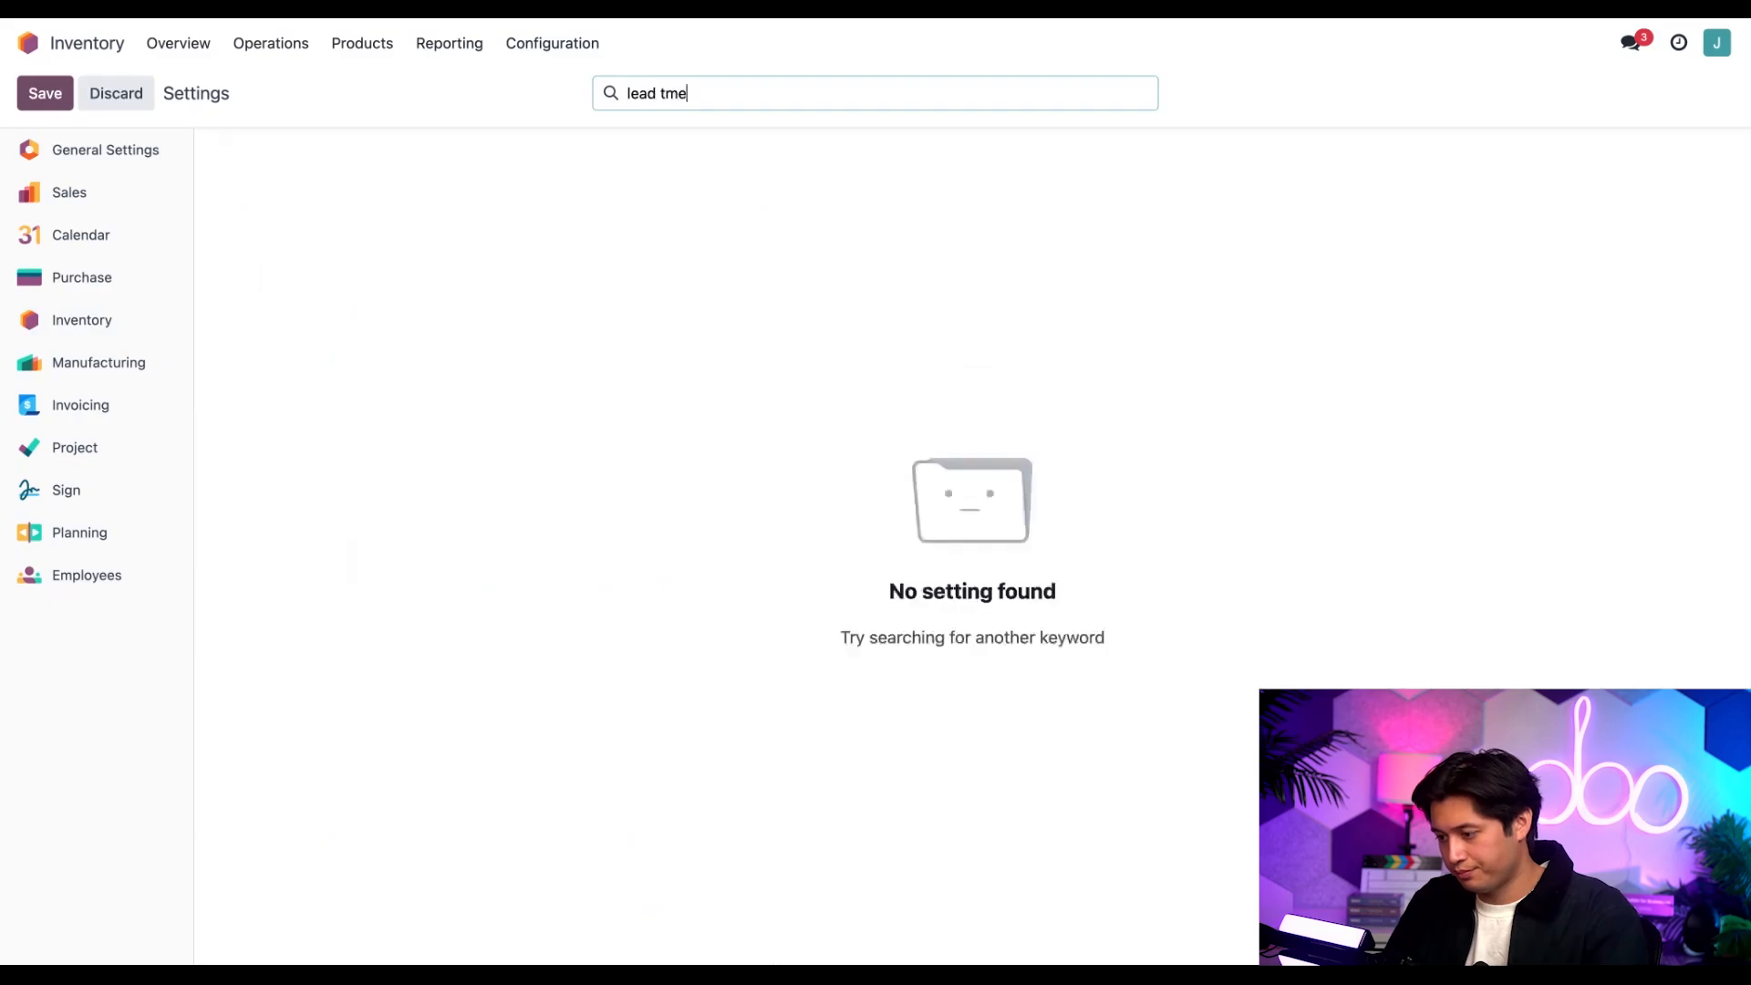
key(BackSpace)
text(ime)
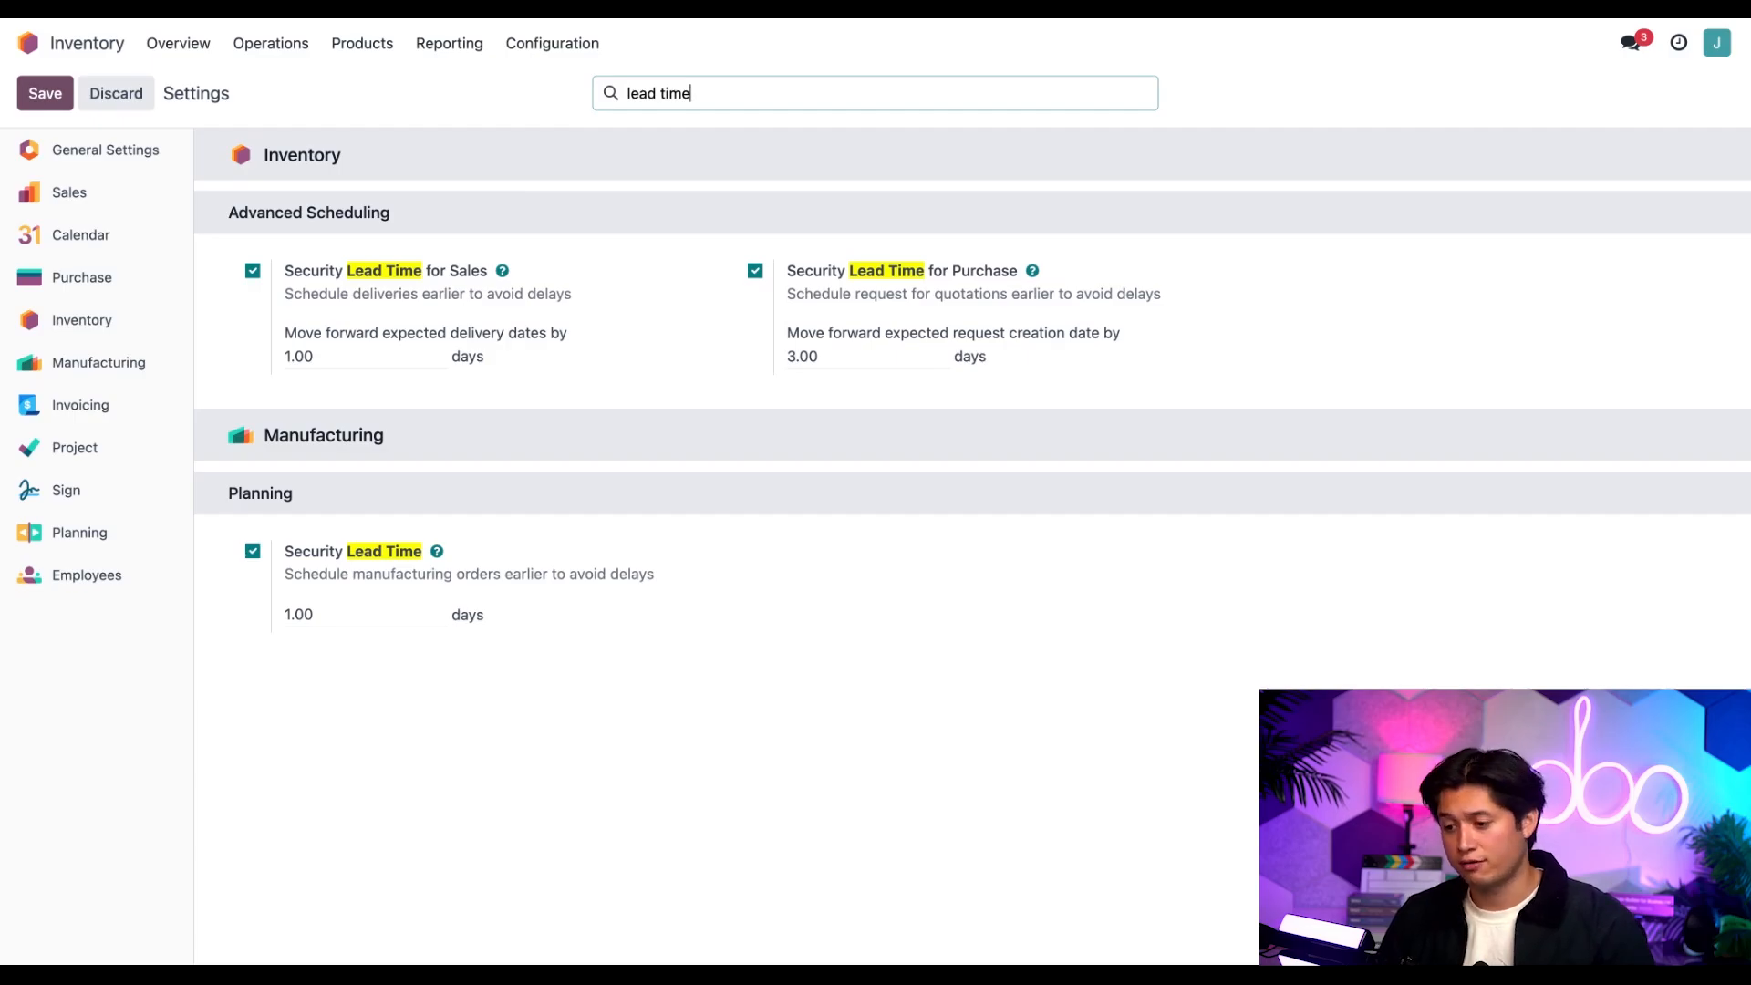
Step: Switch to the Sales app and create a new quotation for the customer Deco Addict
click(27, 43)
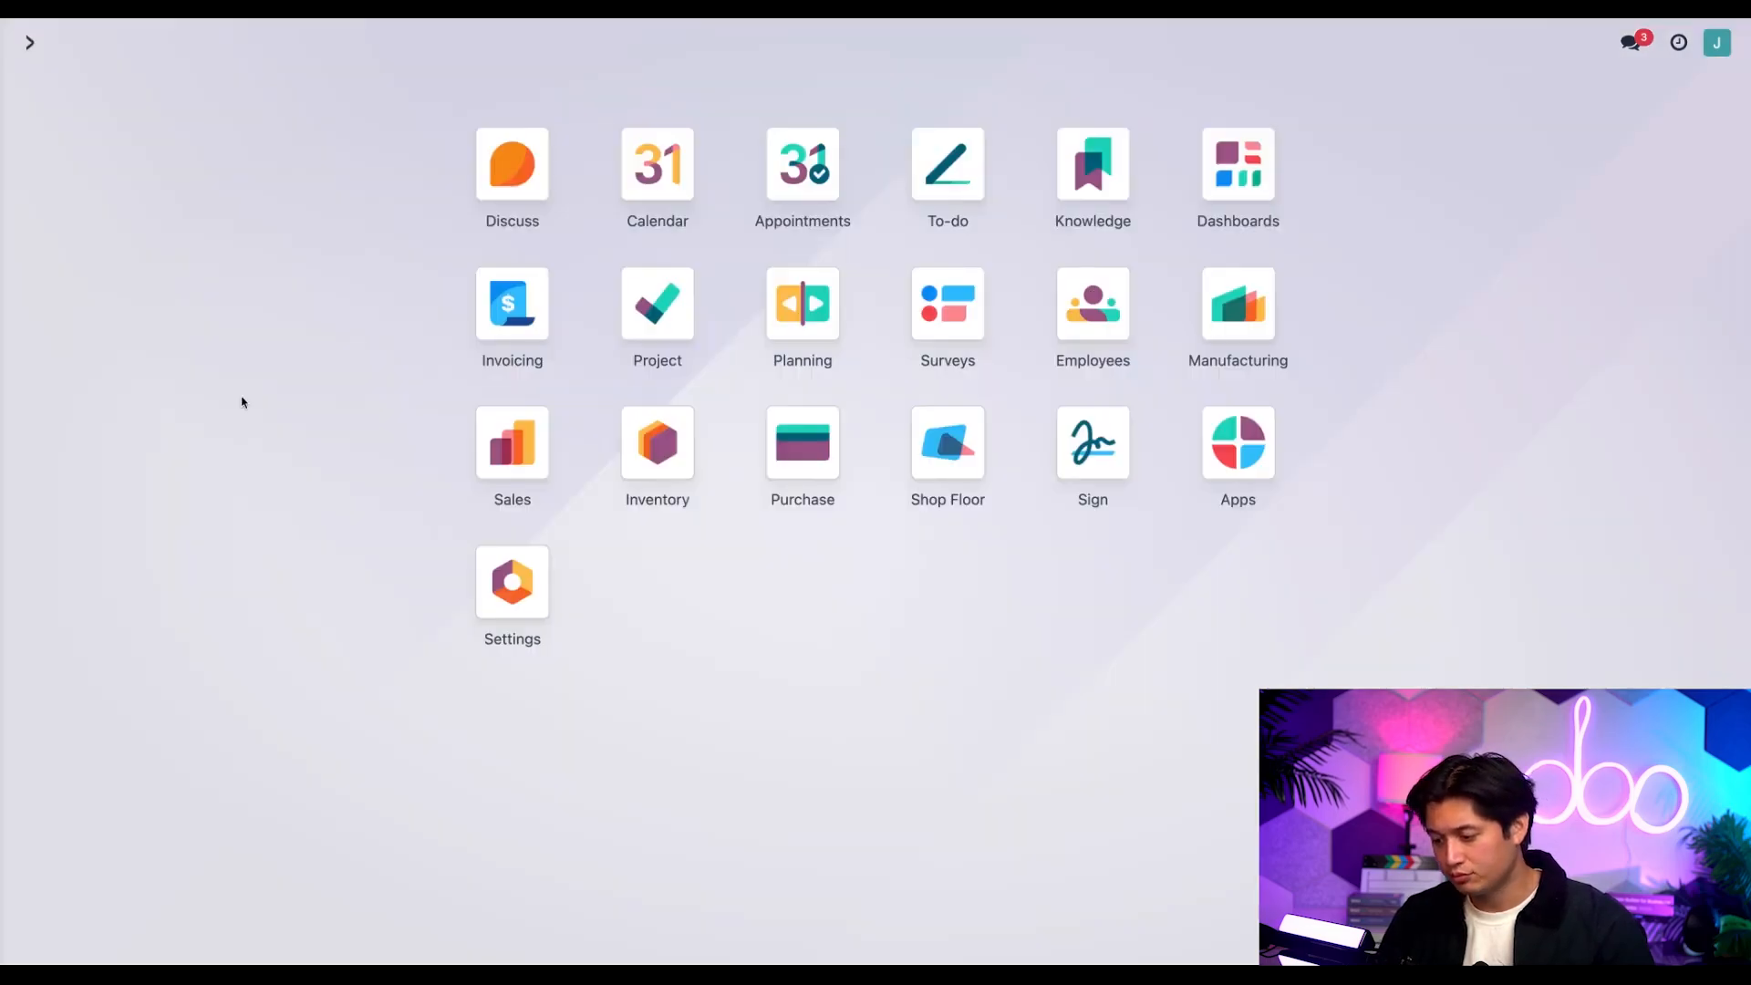
click(493, 460)
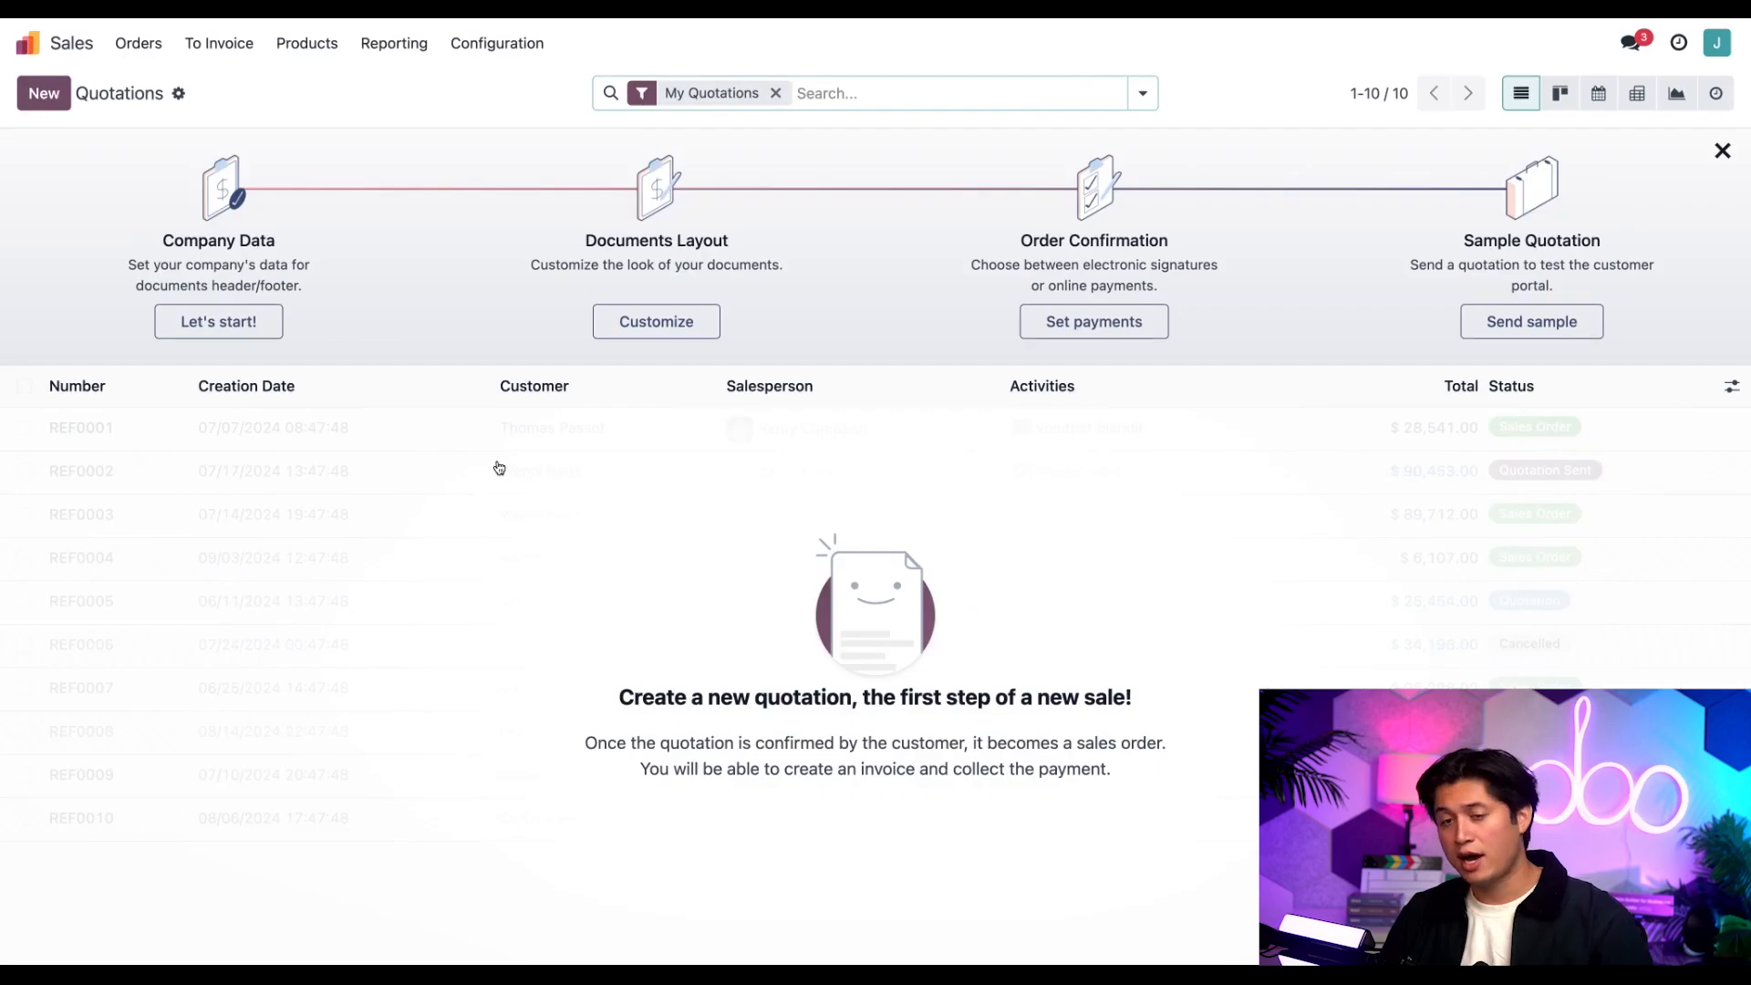
click(44, 93)
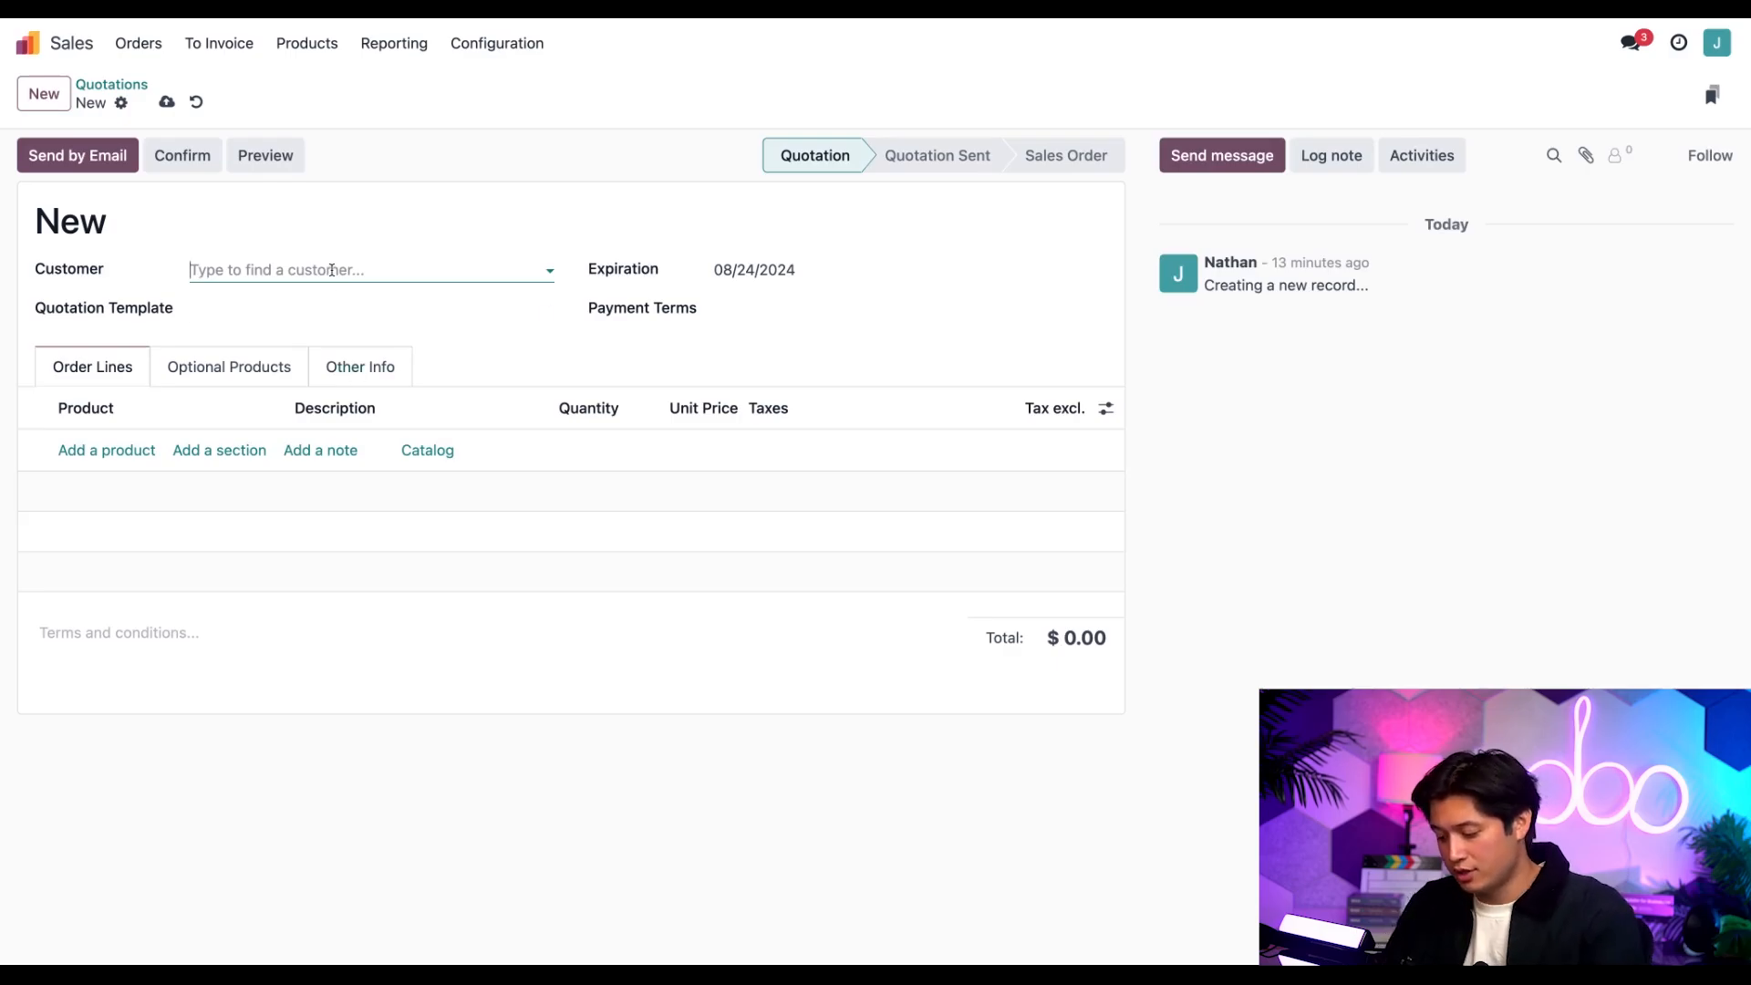
text(deco)
key(BackSpace)
key(BackSpace)
key(BackSpace)
key(BackSpace)
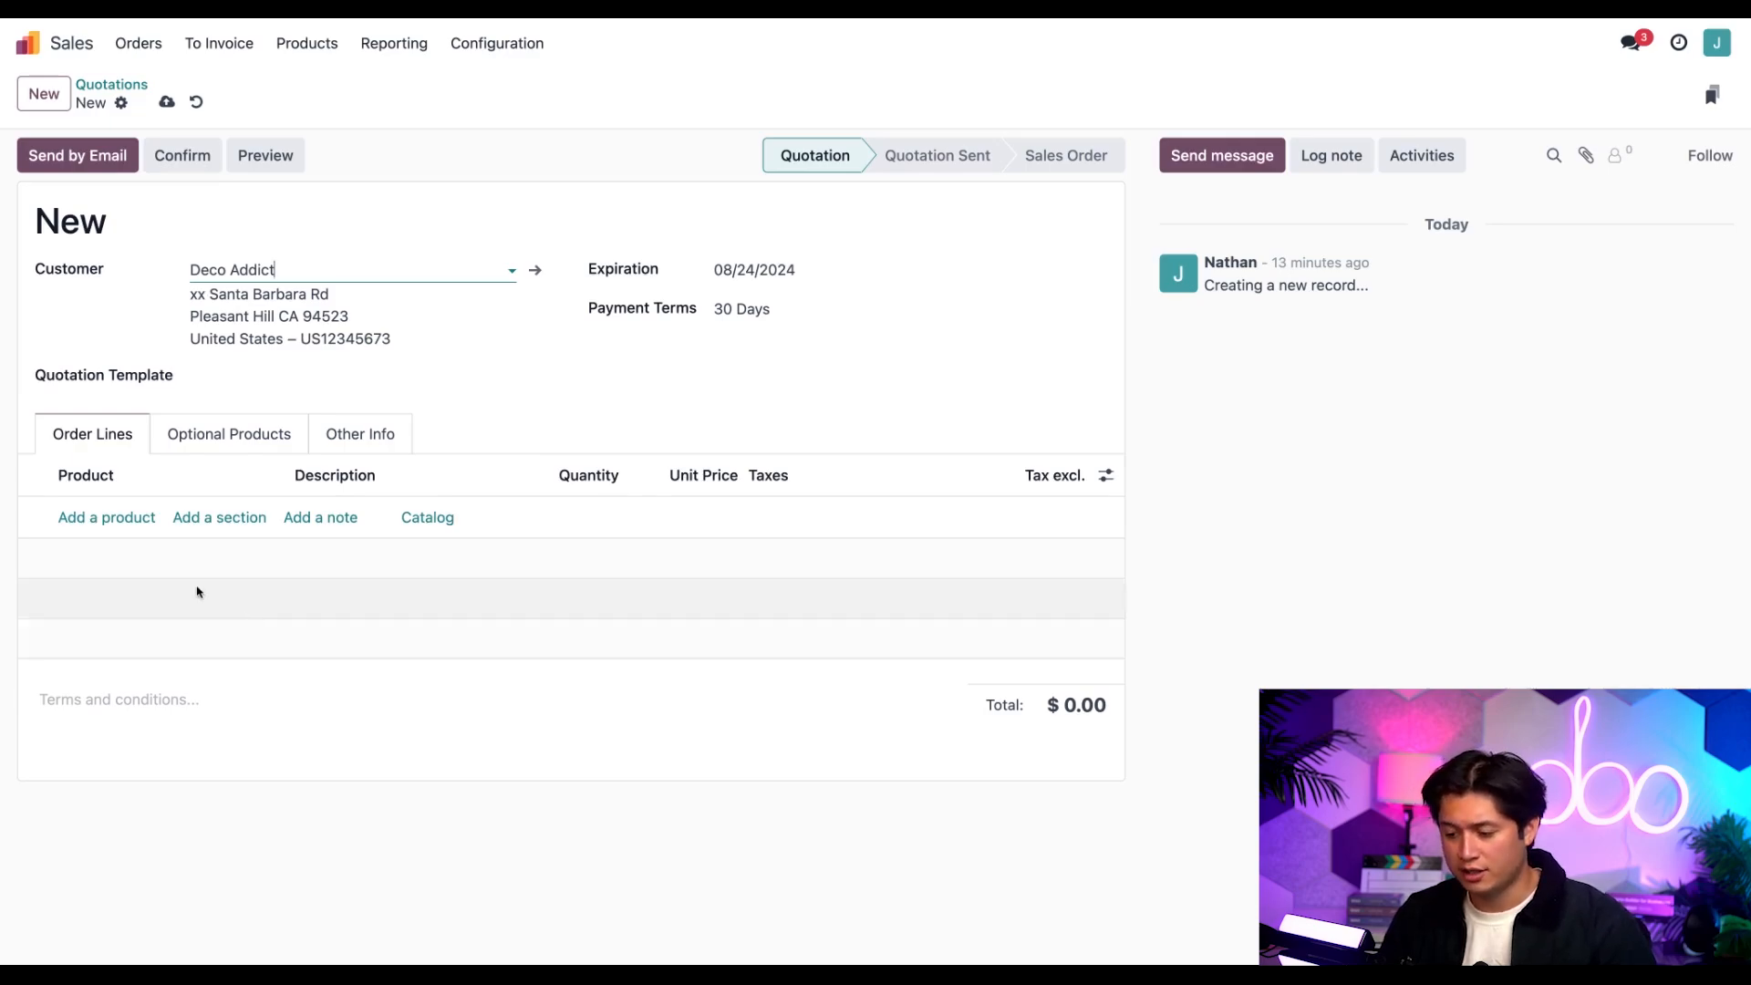
Step: Add the Customized Desk Chair to the quotation's order lines and confirm the quotation as a sales order
click(121, 518)
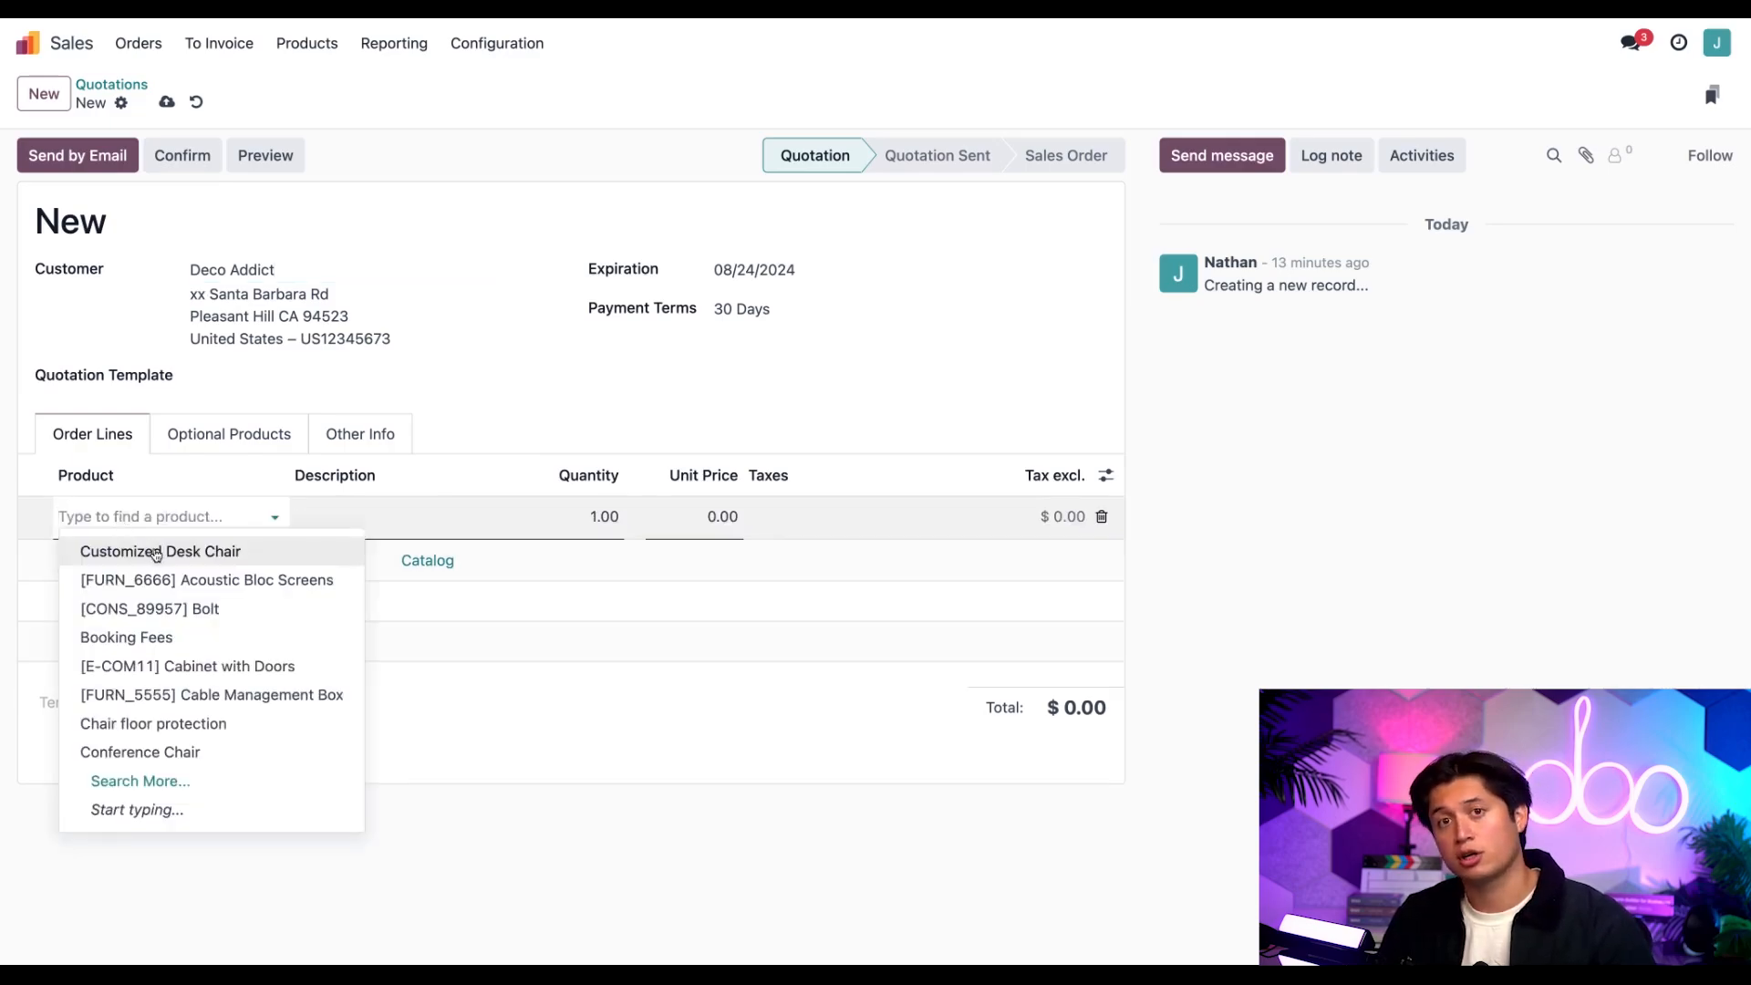
click(156, 551)
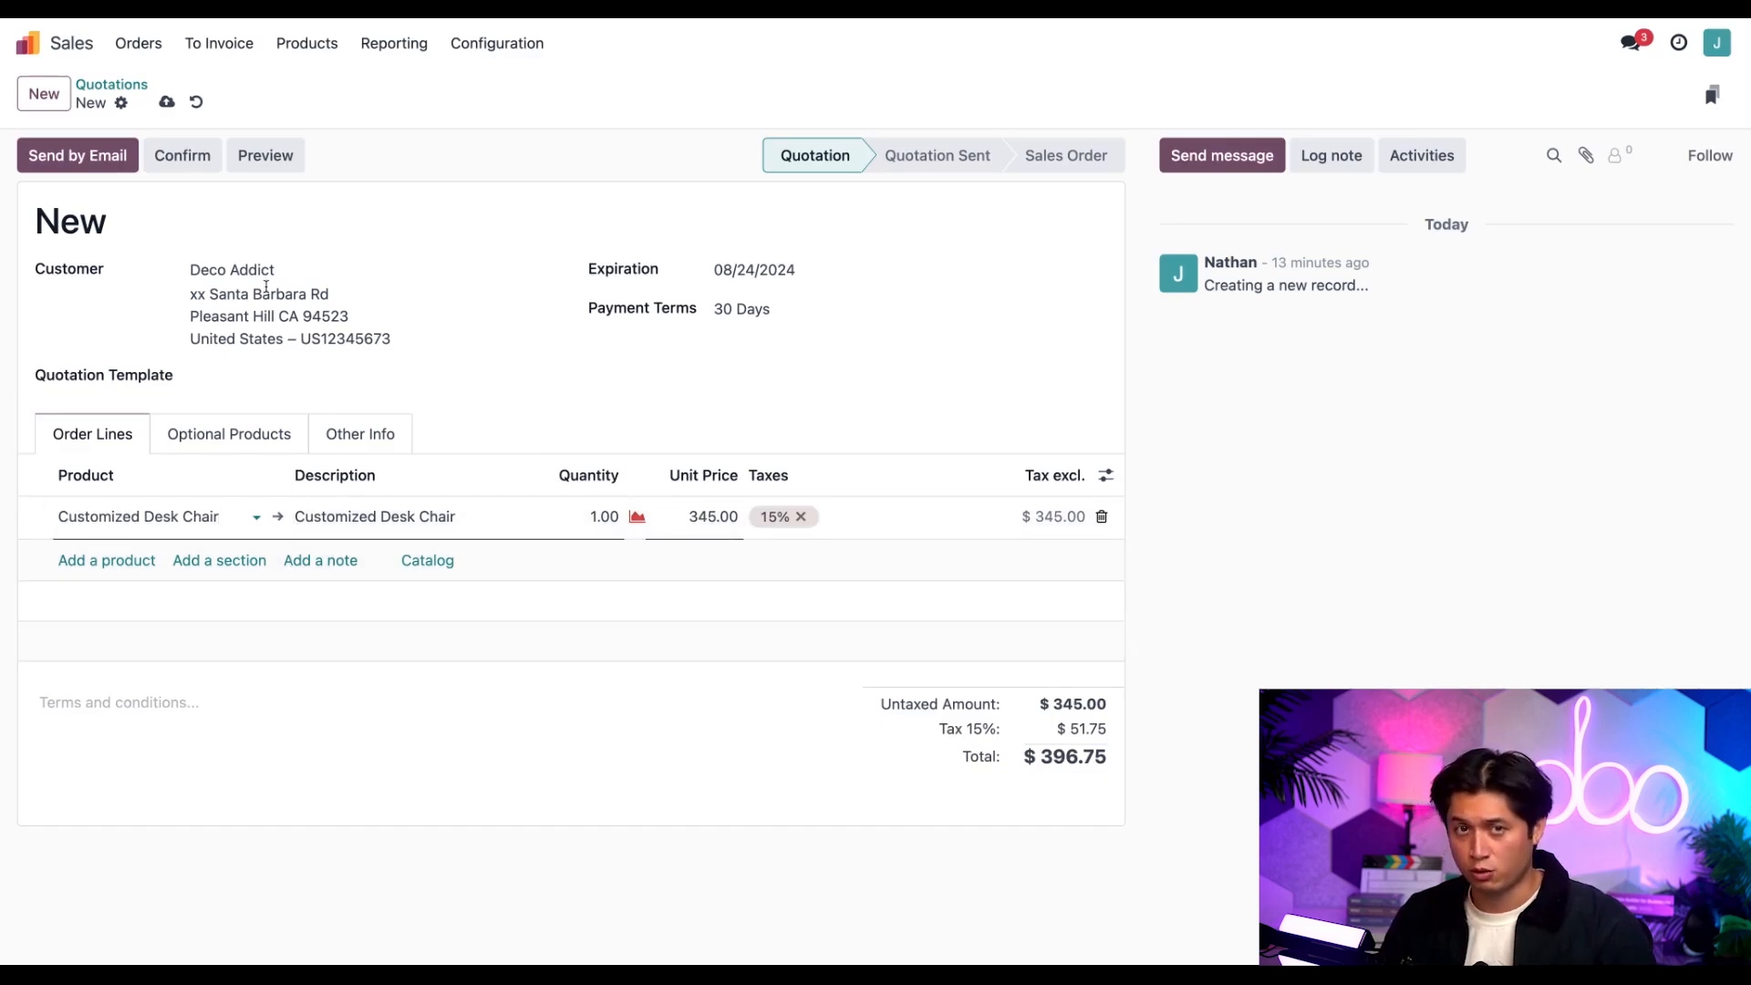
click(194, 163)
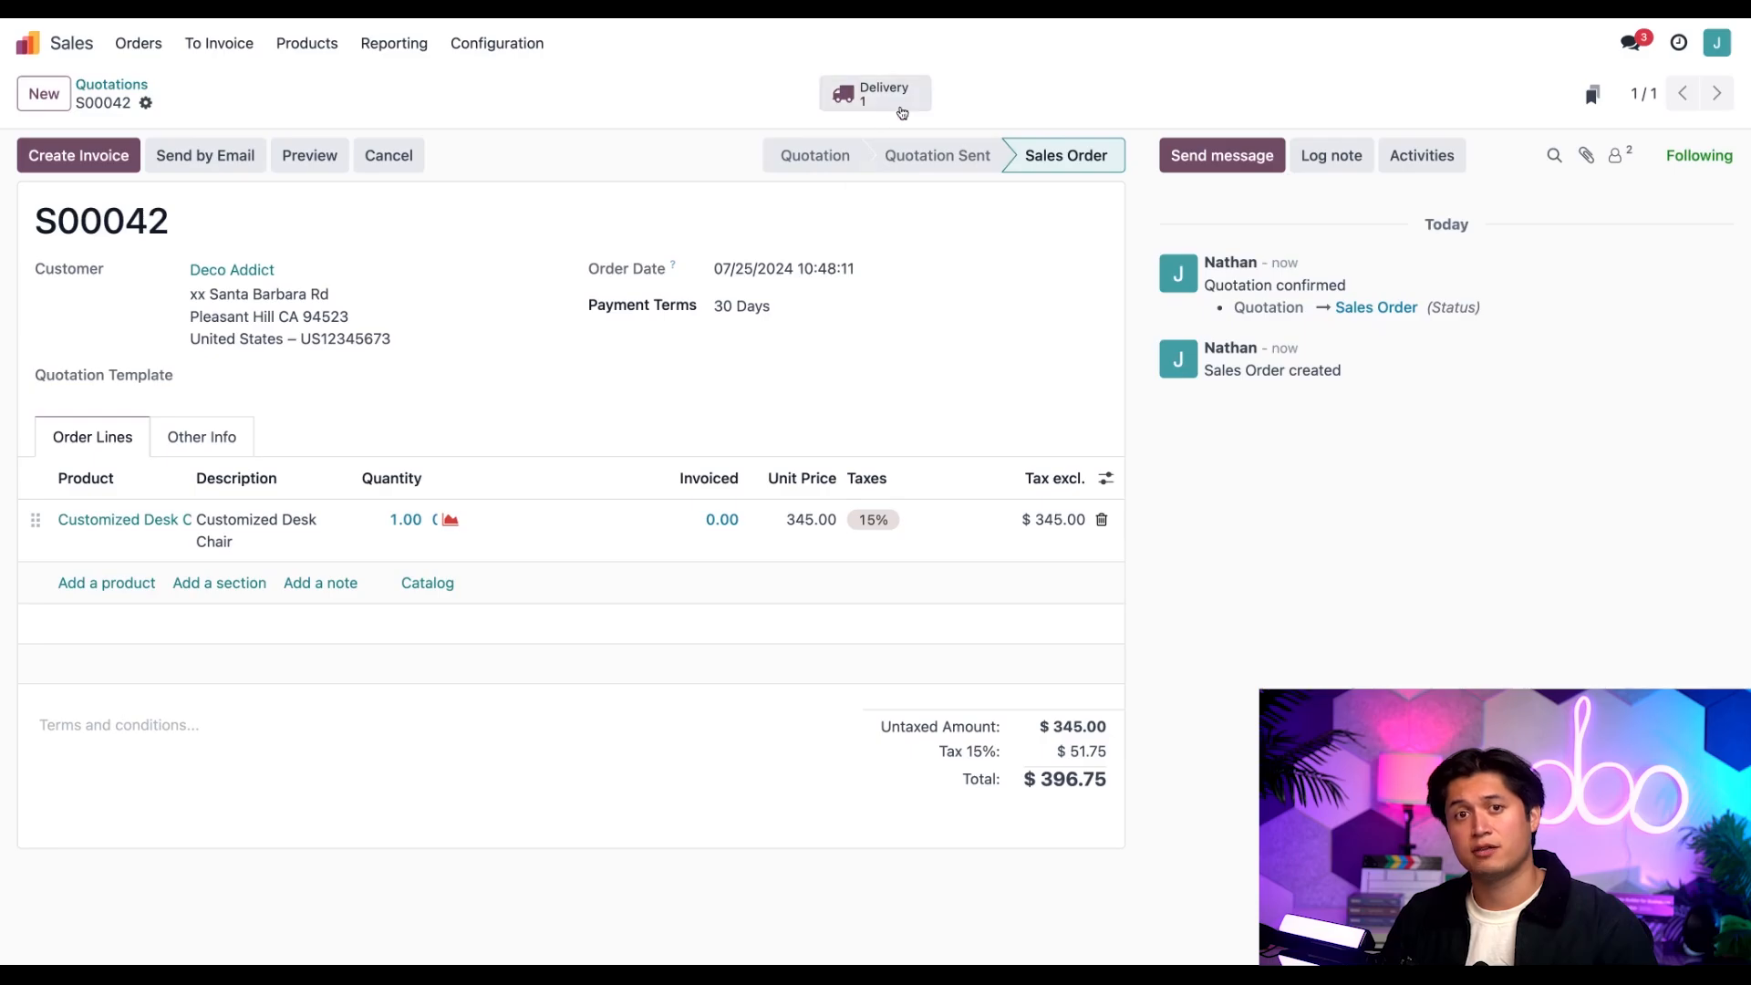
Step: Inspect the sales order's delivery dates, and check the vendor's delivery lead time in the Customized Desk Chair's purchase details
click(865, 109)
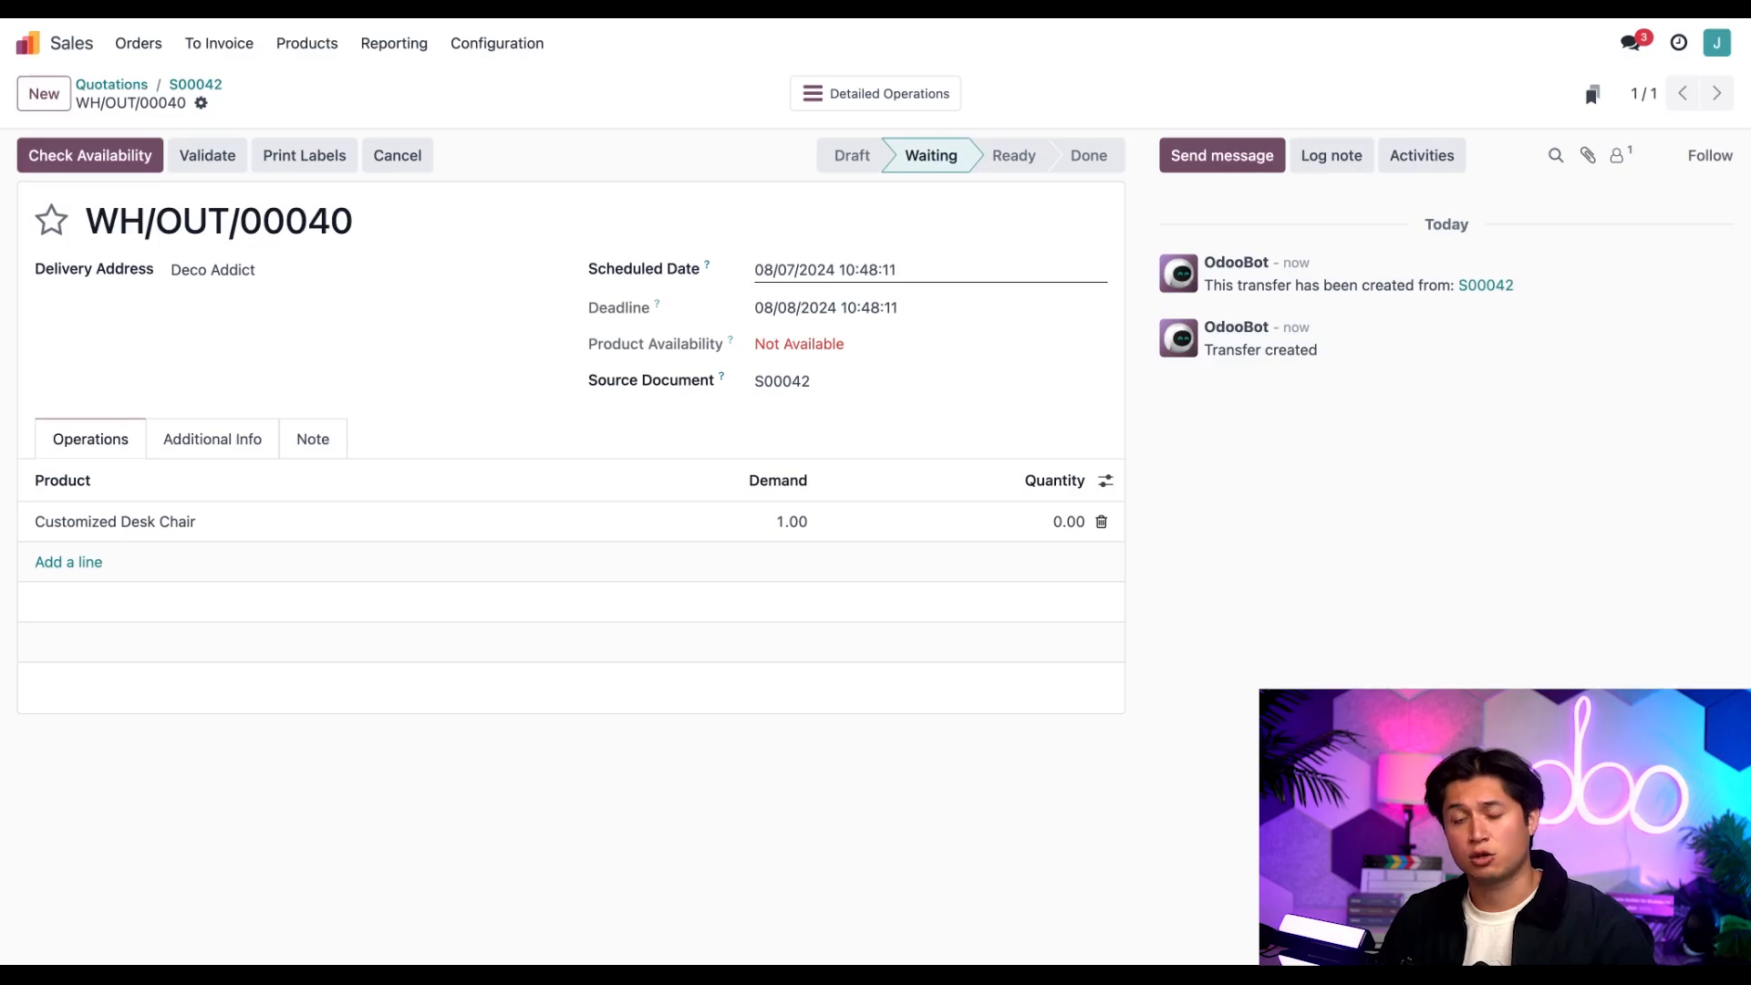
click(129, 522)
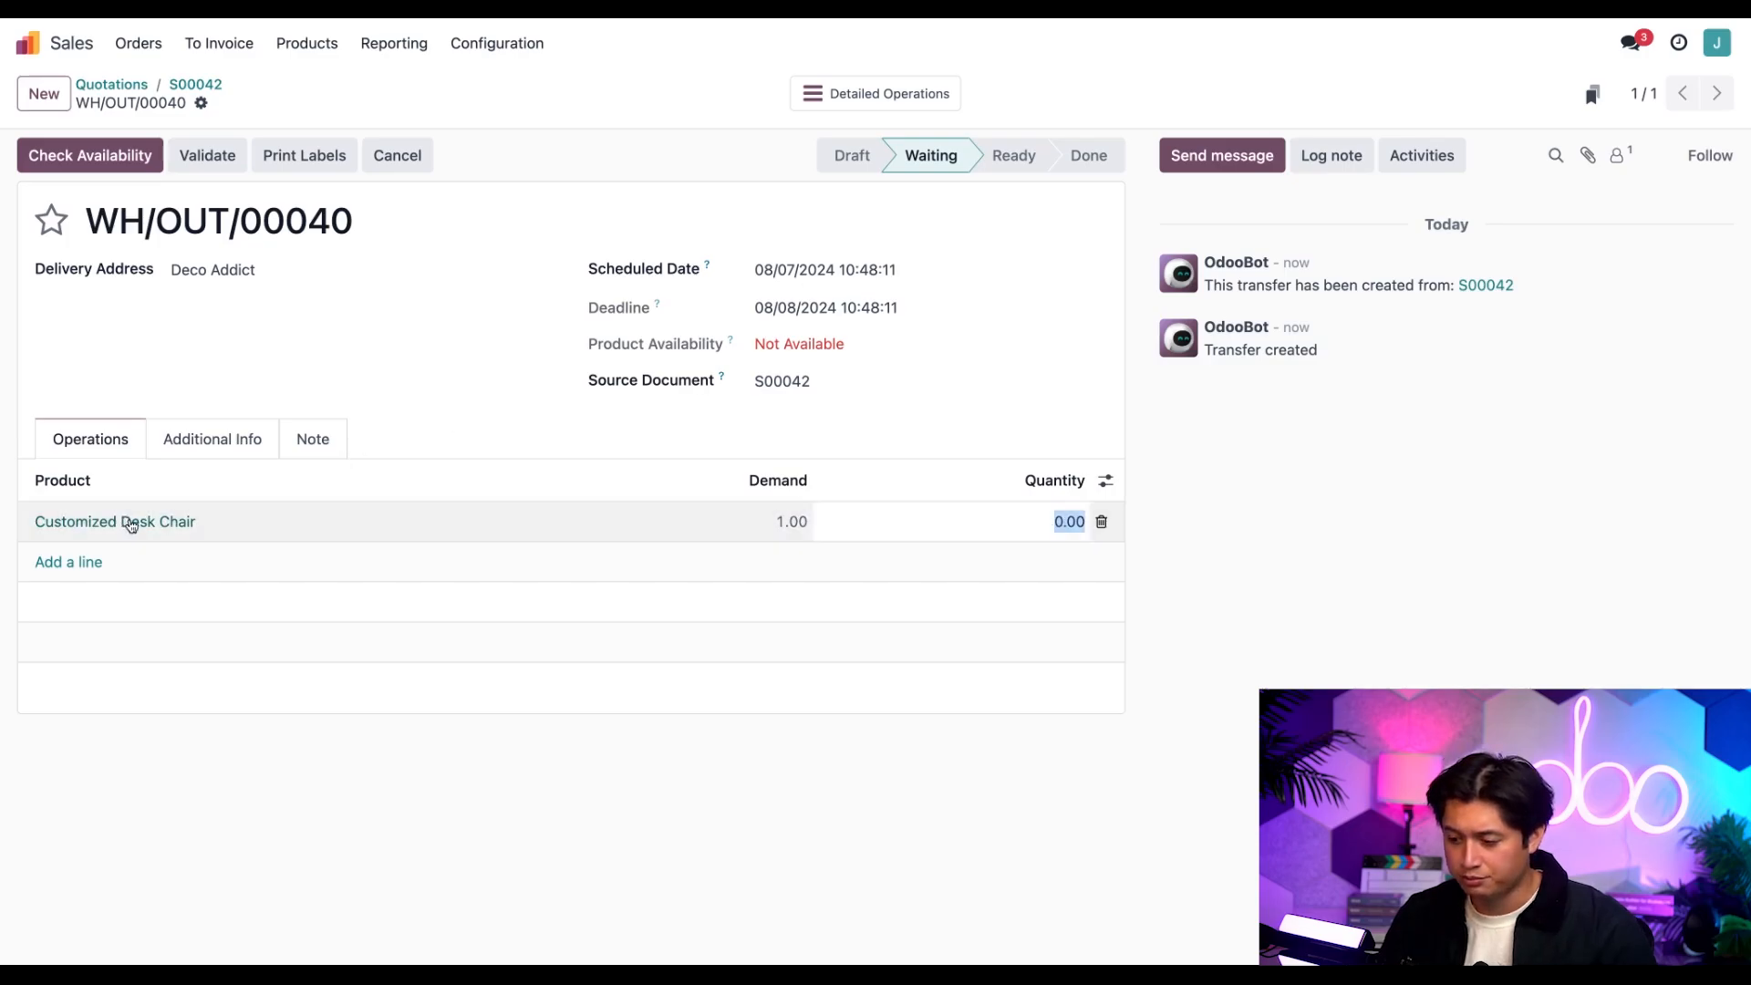
click(131, 524)
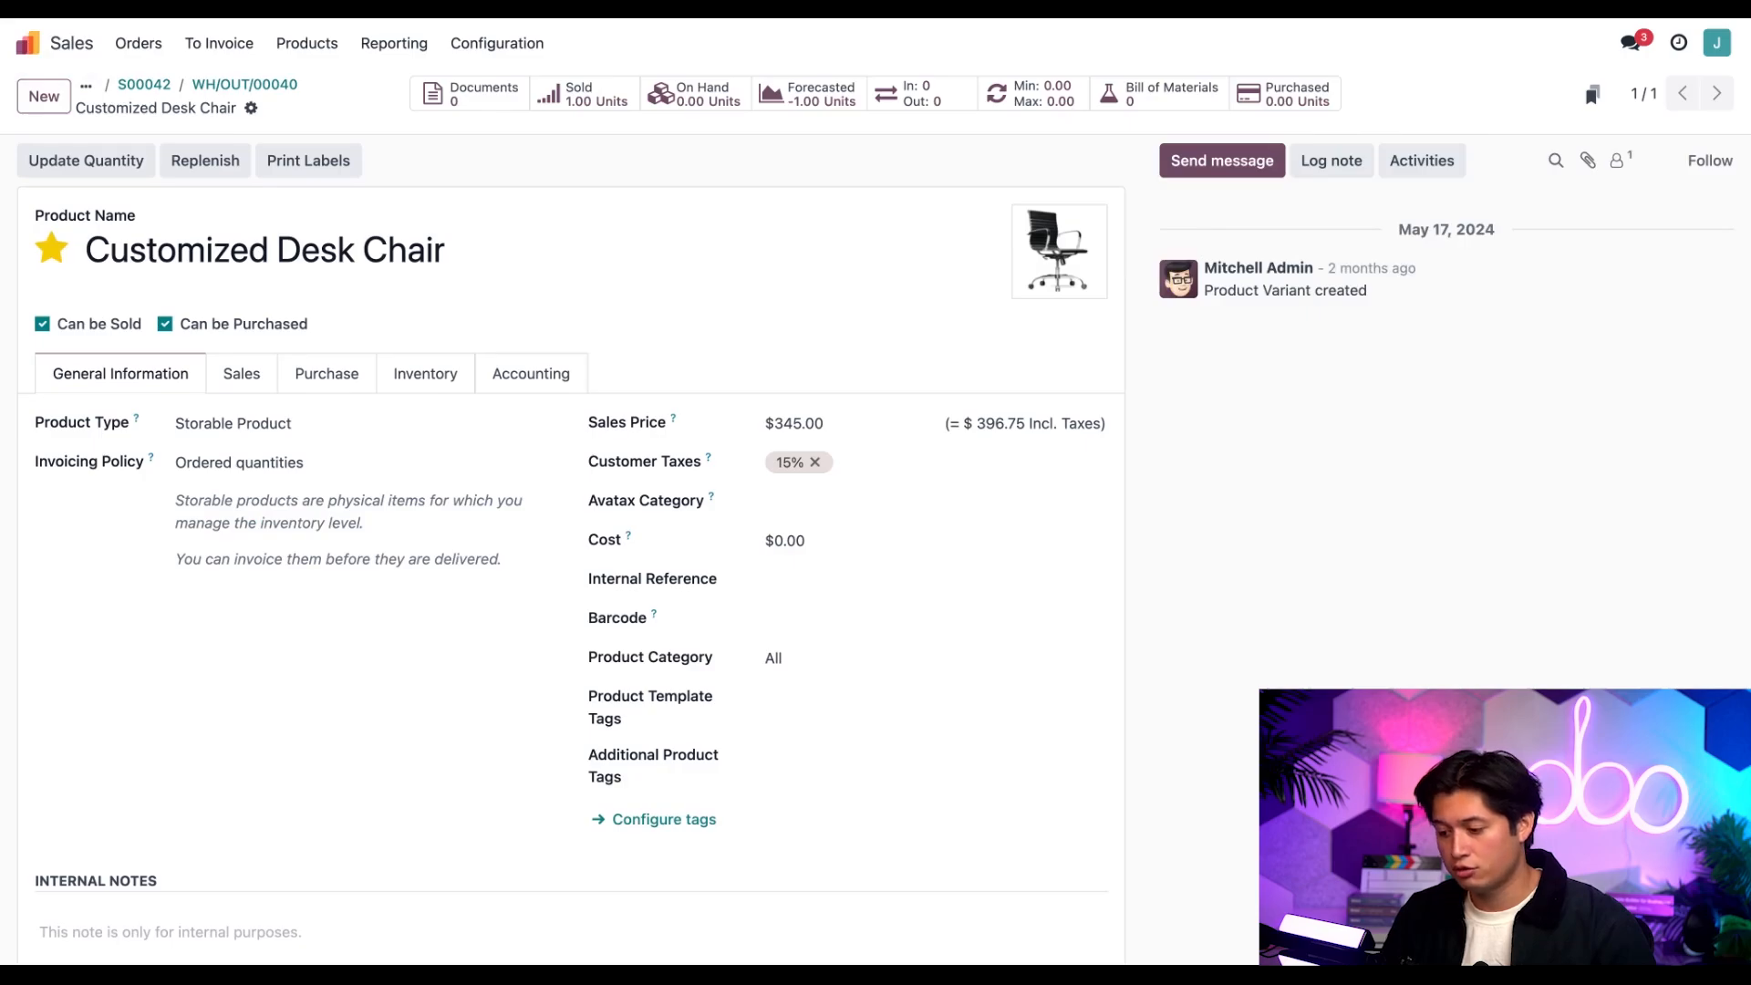
click(336, 385)
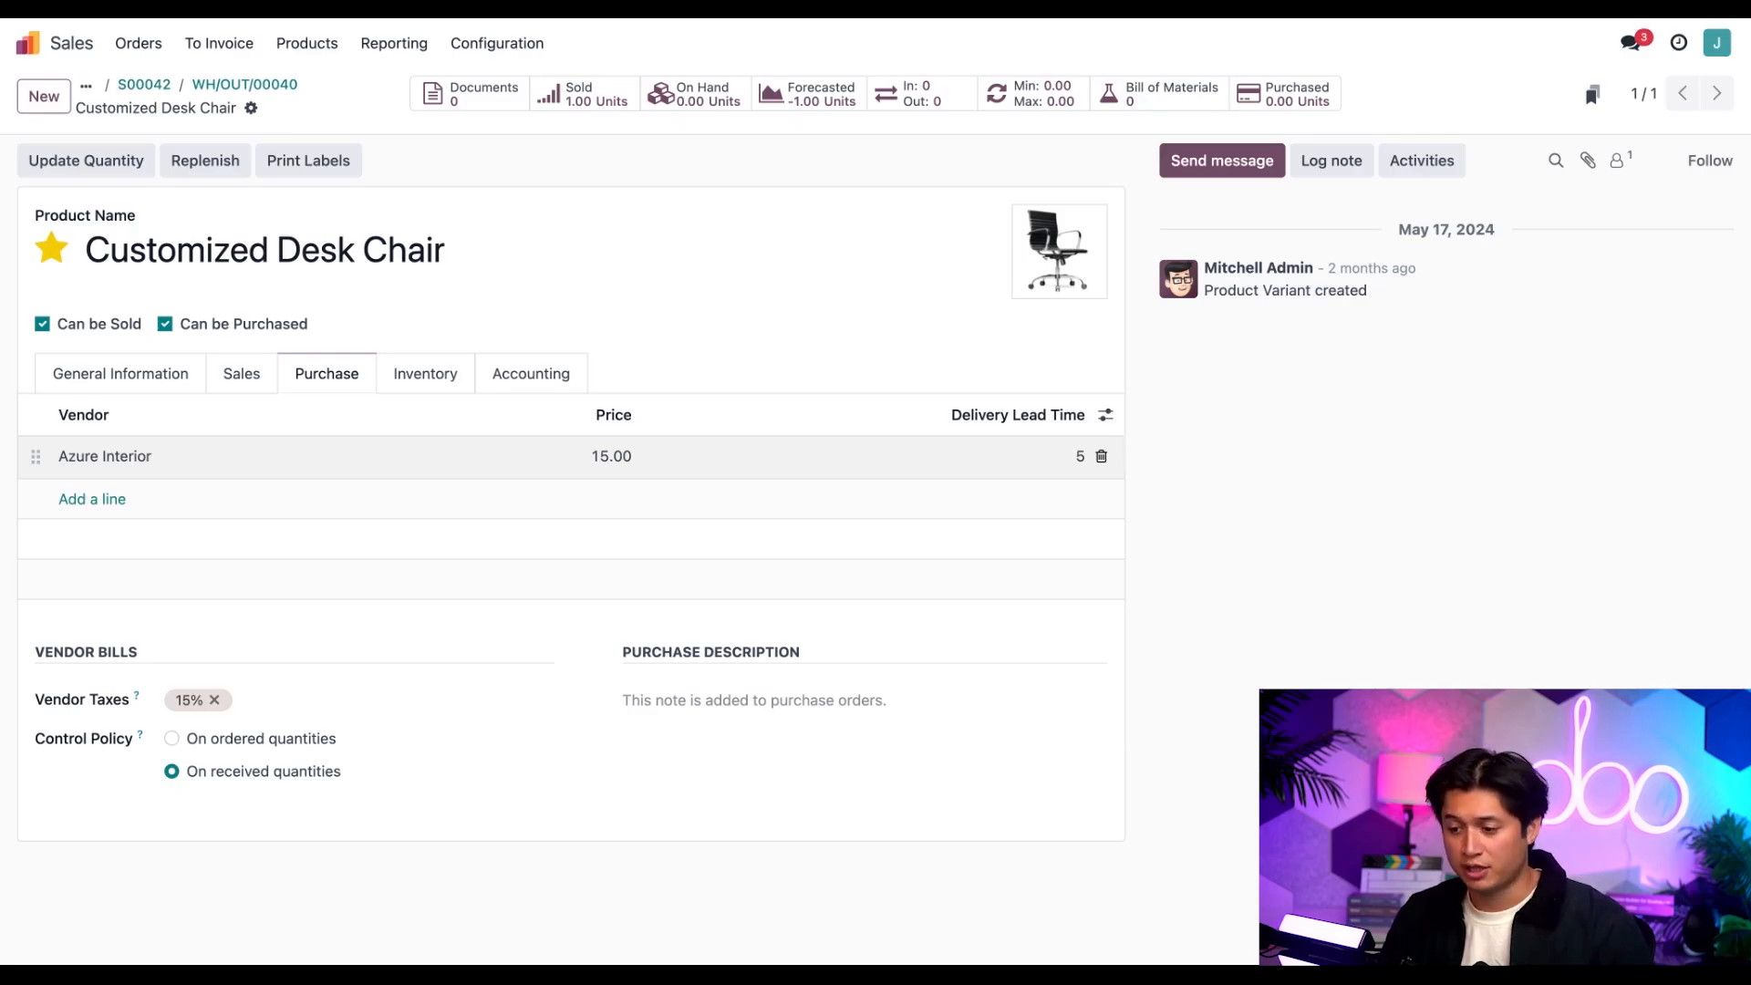
Step: Switch to the Inventory app and look through its settings down to the advanced scheduling options
click(37, 47)
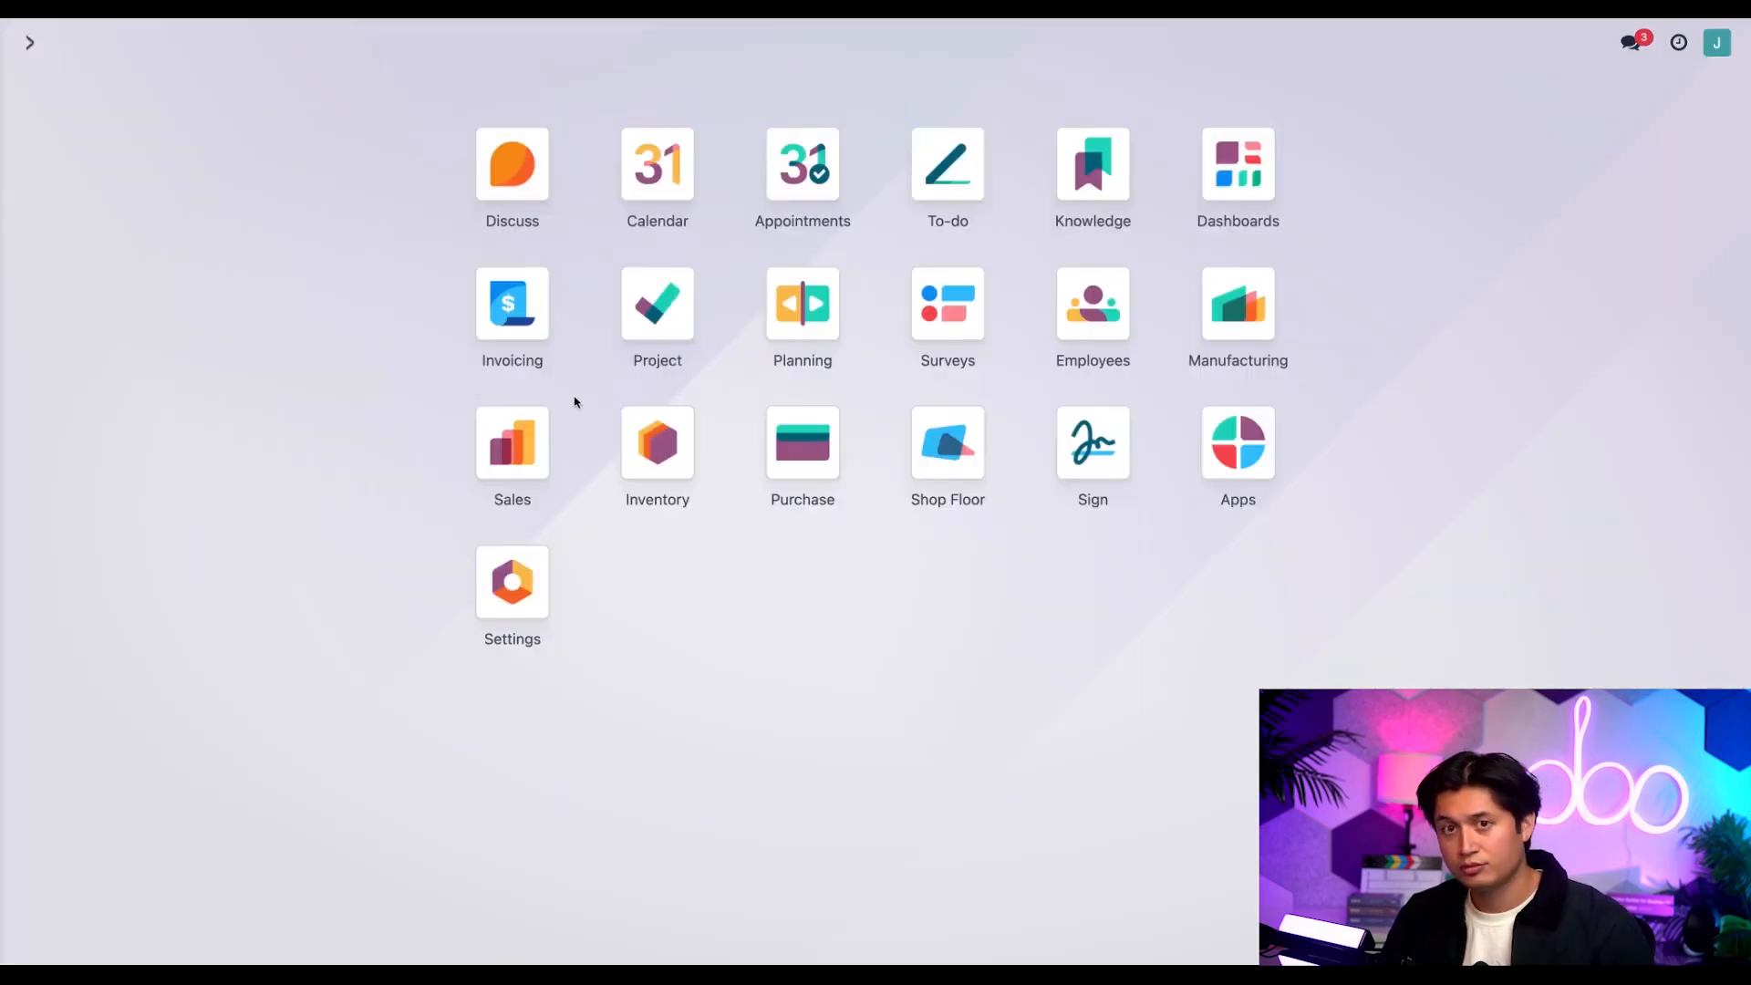
click(649, 449)
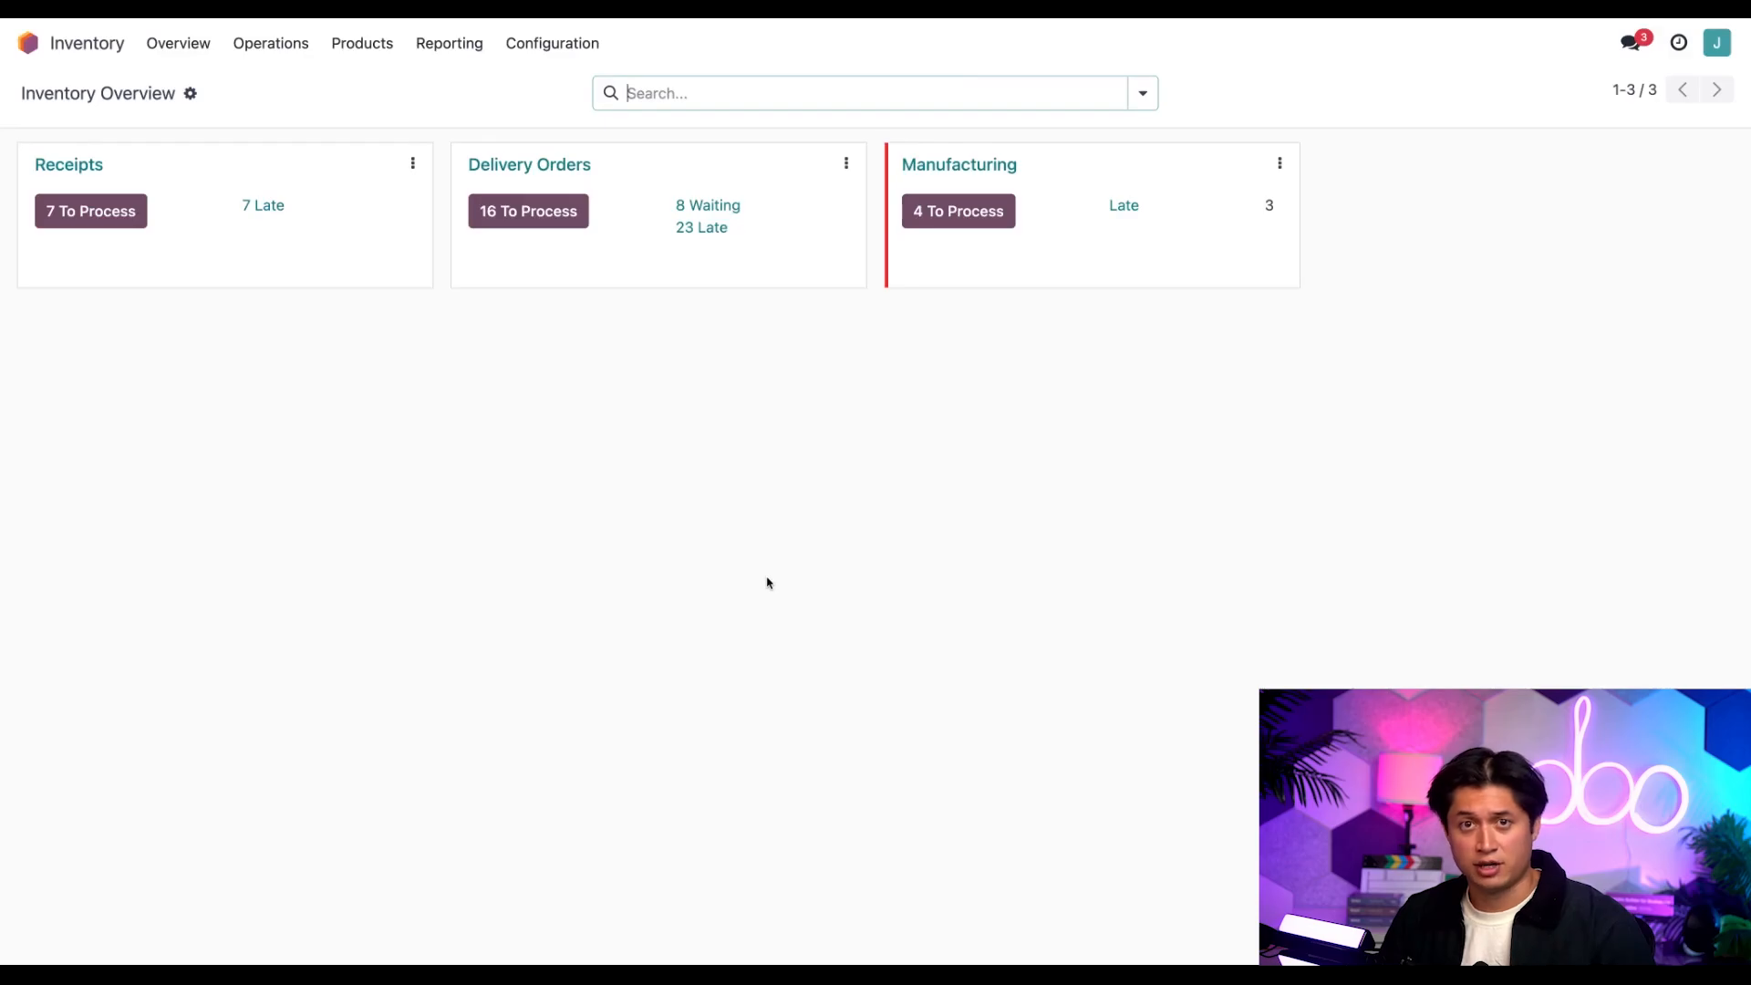
click(569, 44)
click(571, 91)
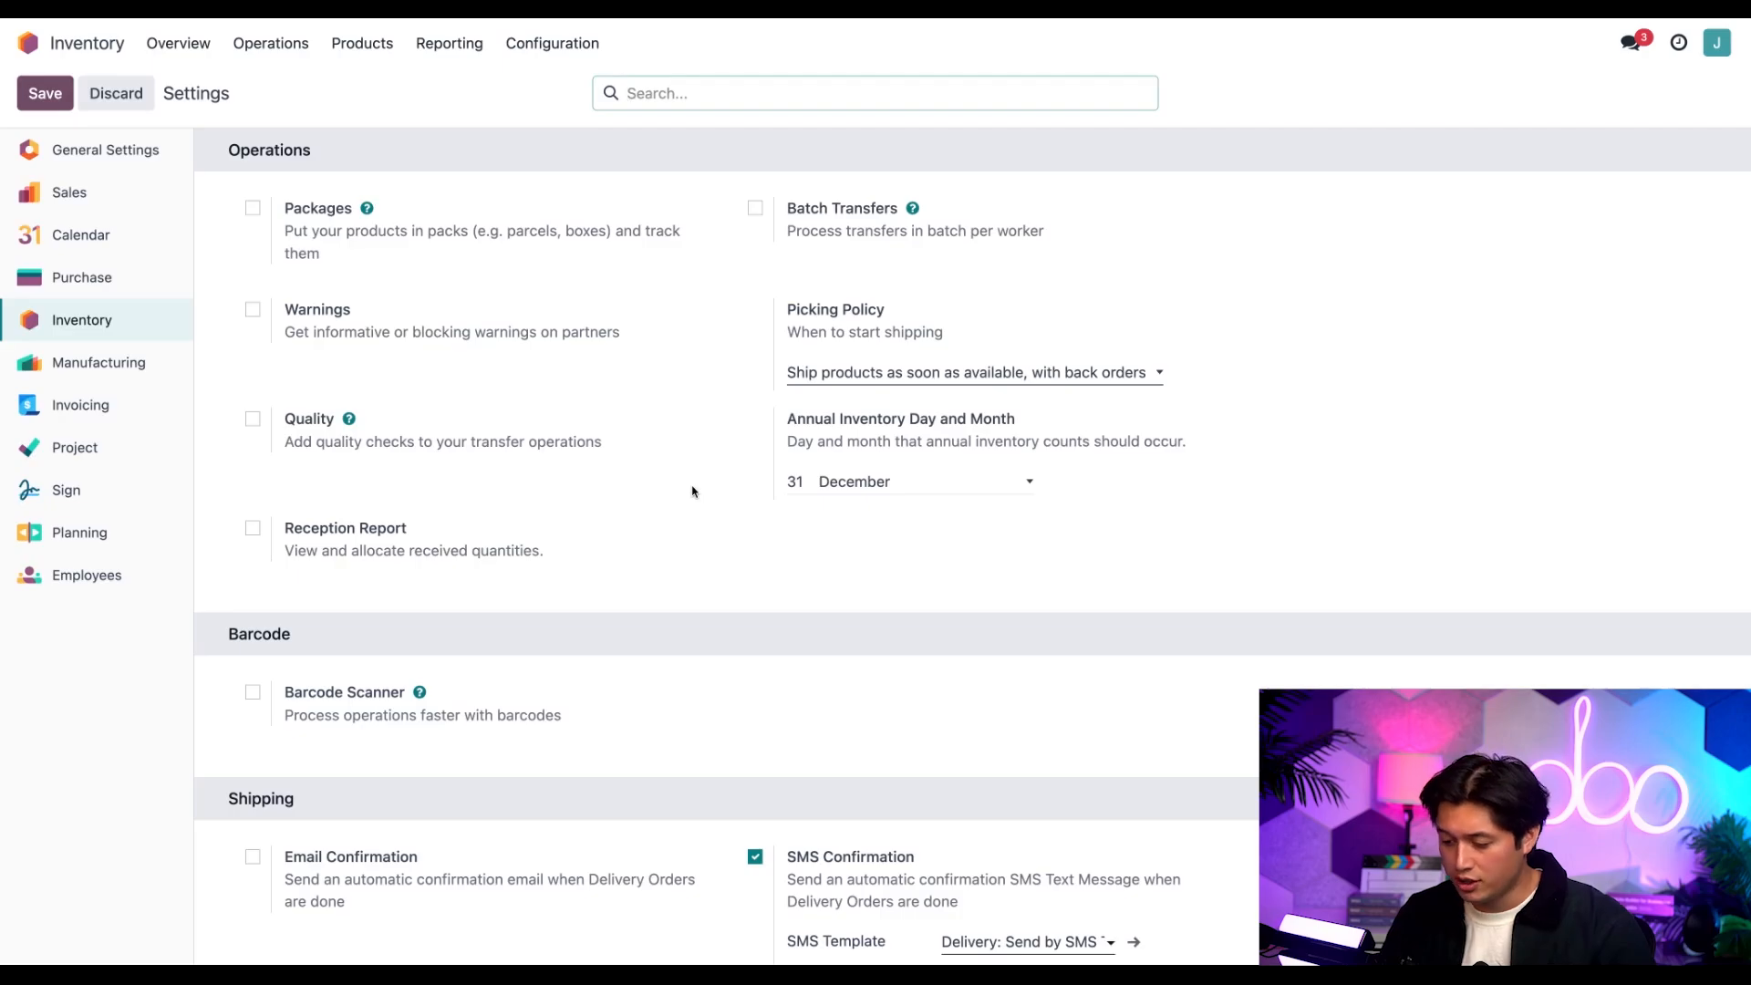
scroll(693, 491, down, 15)
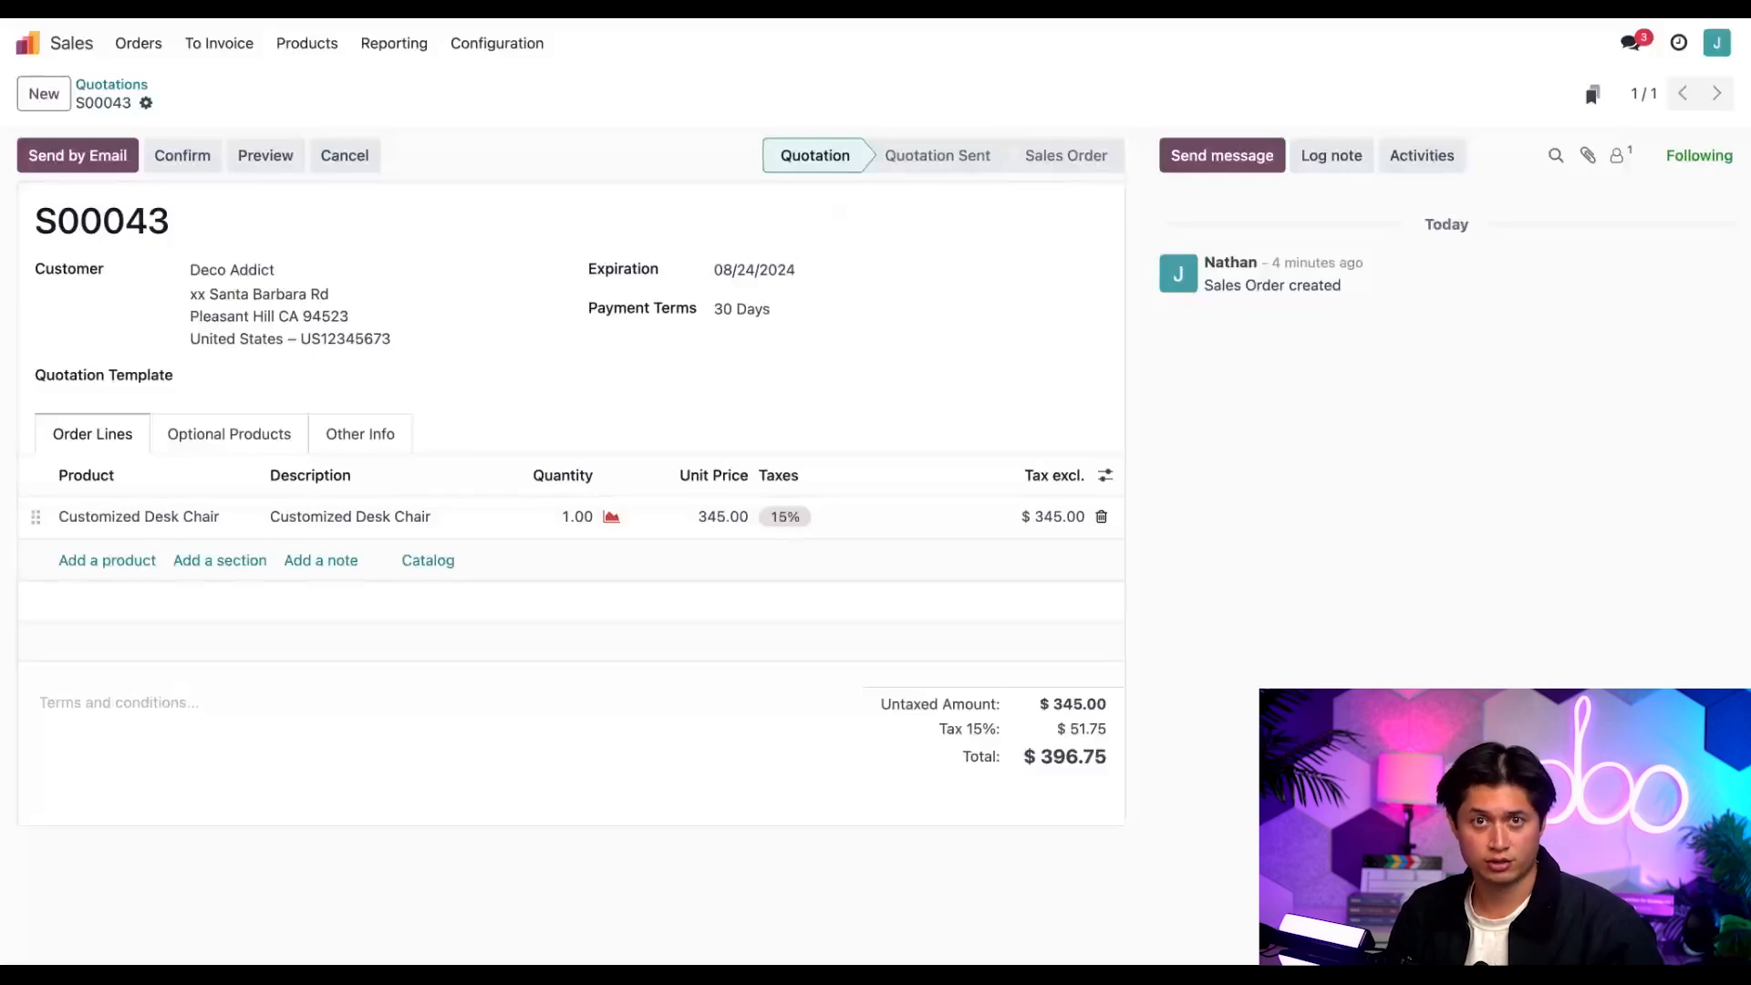
Step: Set the second desk chair quotation's delivery date to 08/05/2024 11:00:00 and confirm the quotation
click(347, 443)
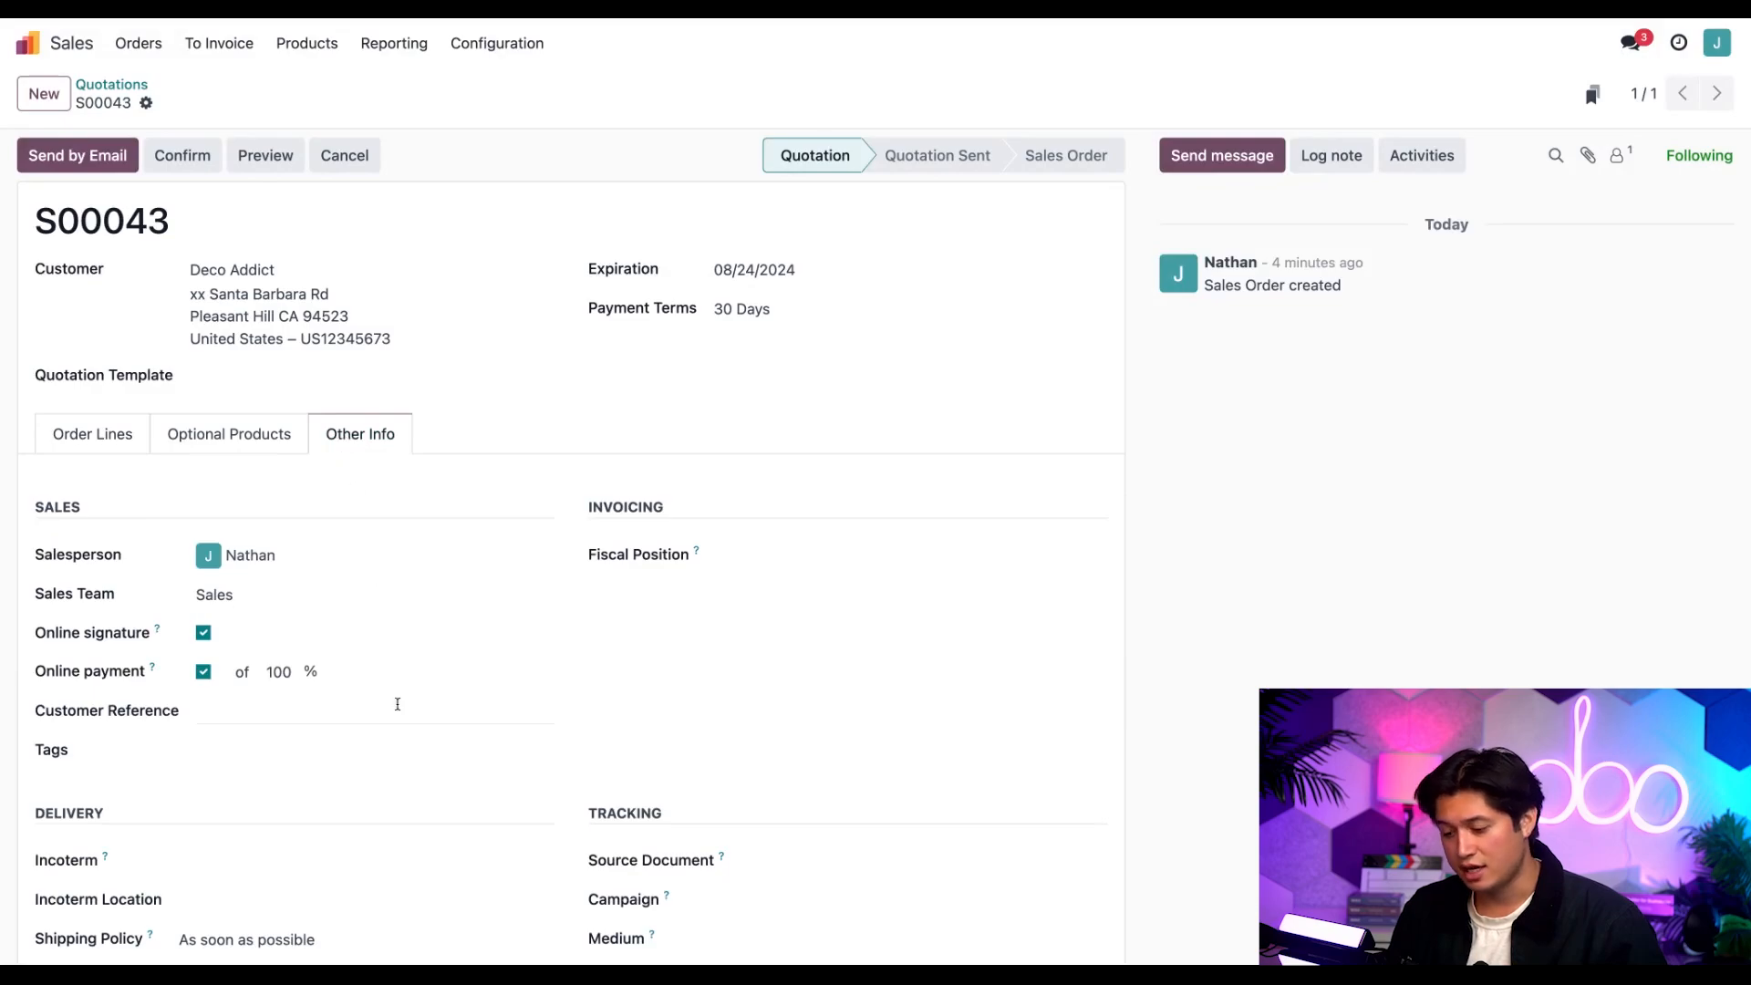
scroll(395, 704, down, 1)
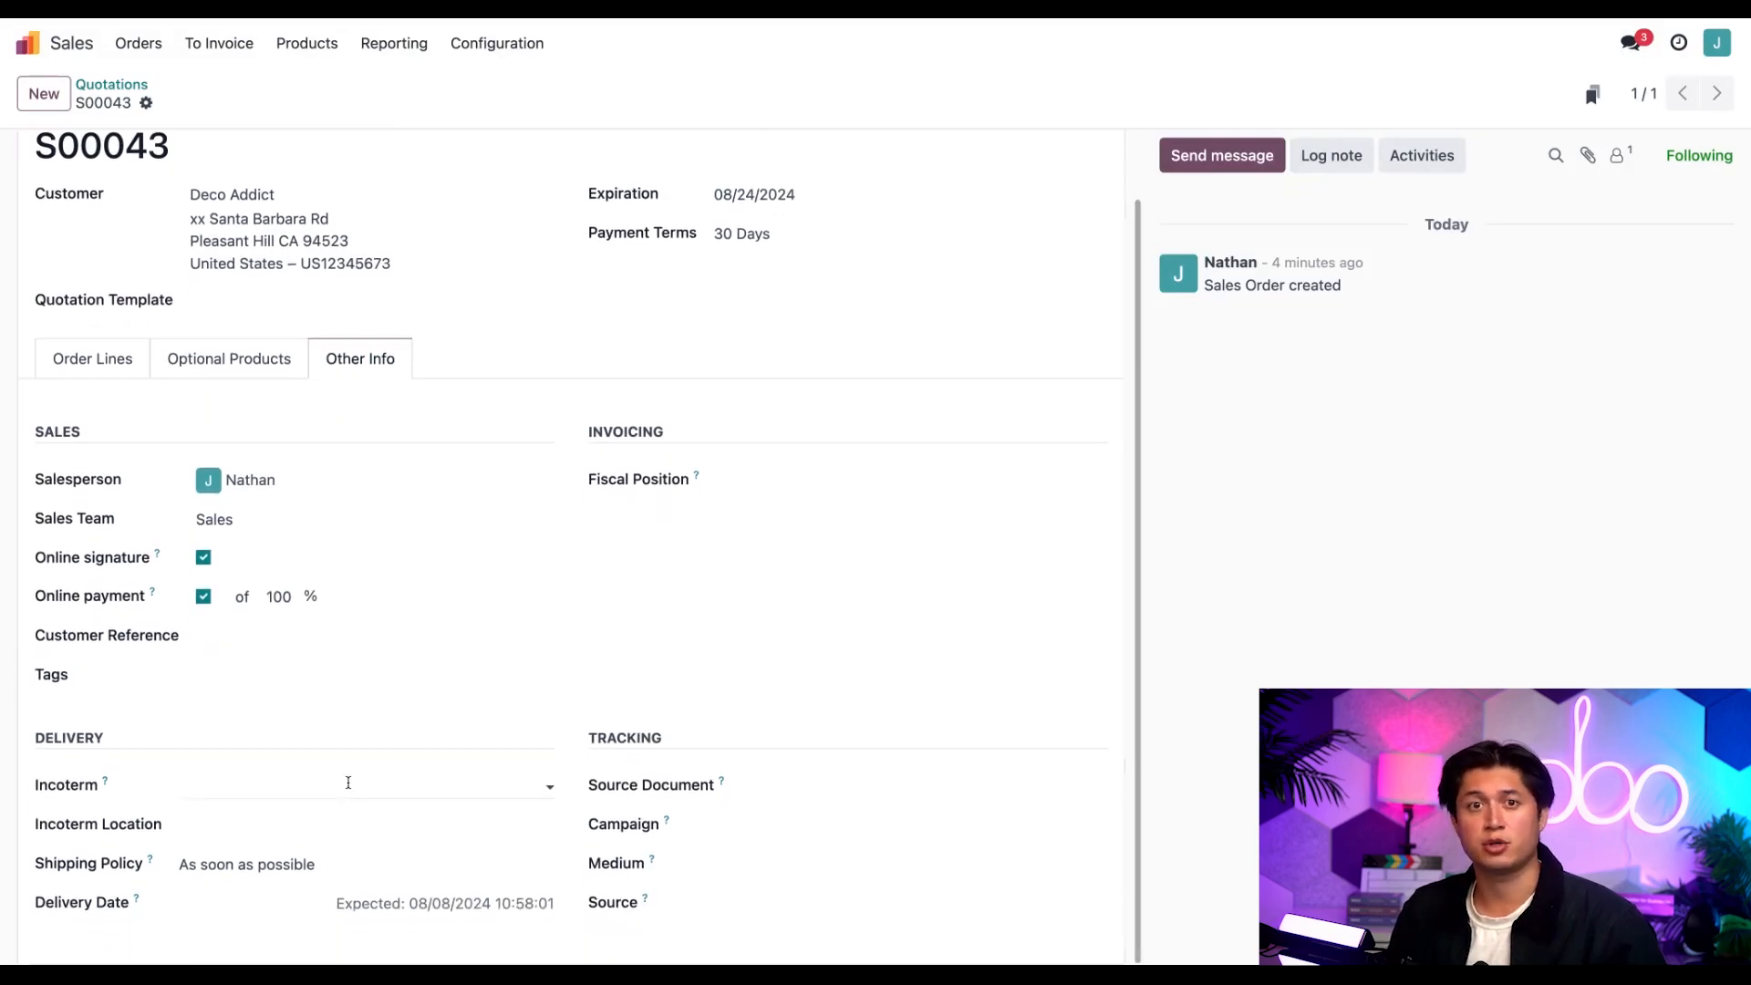
click(243, 903)
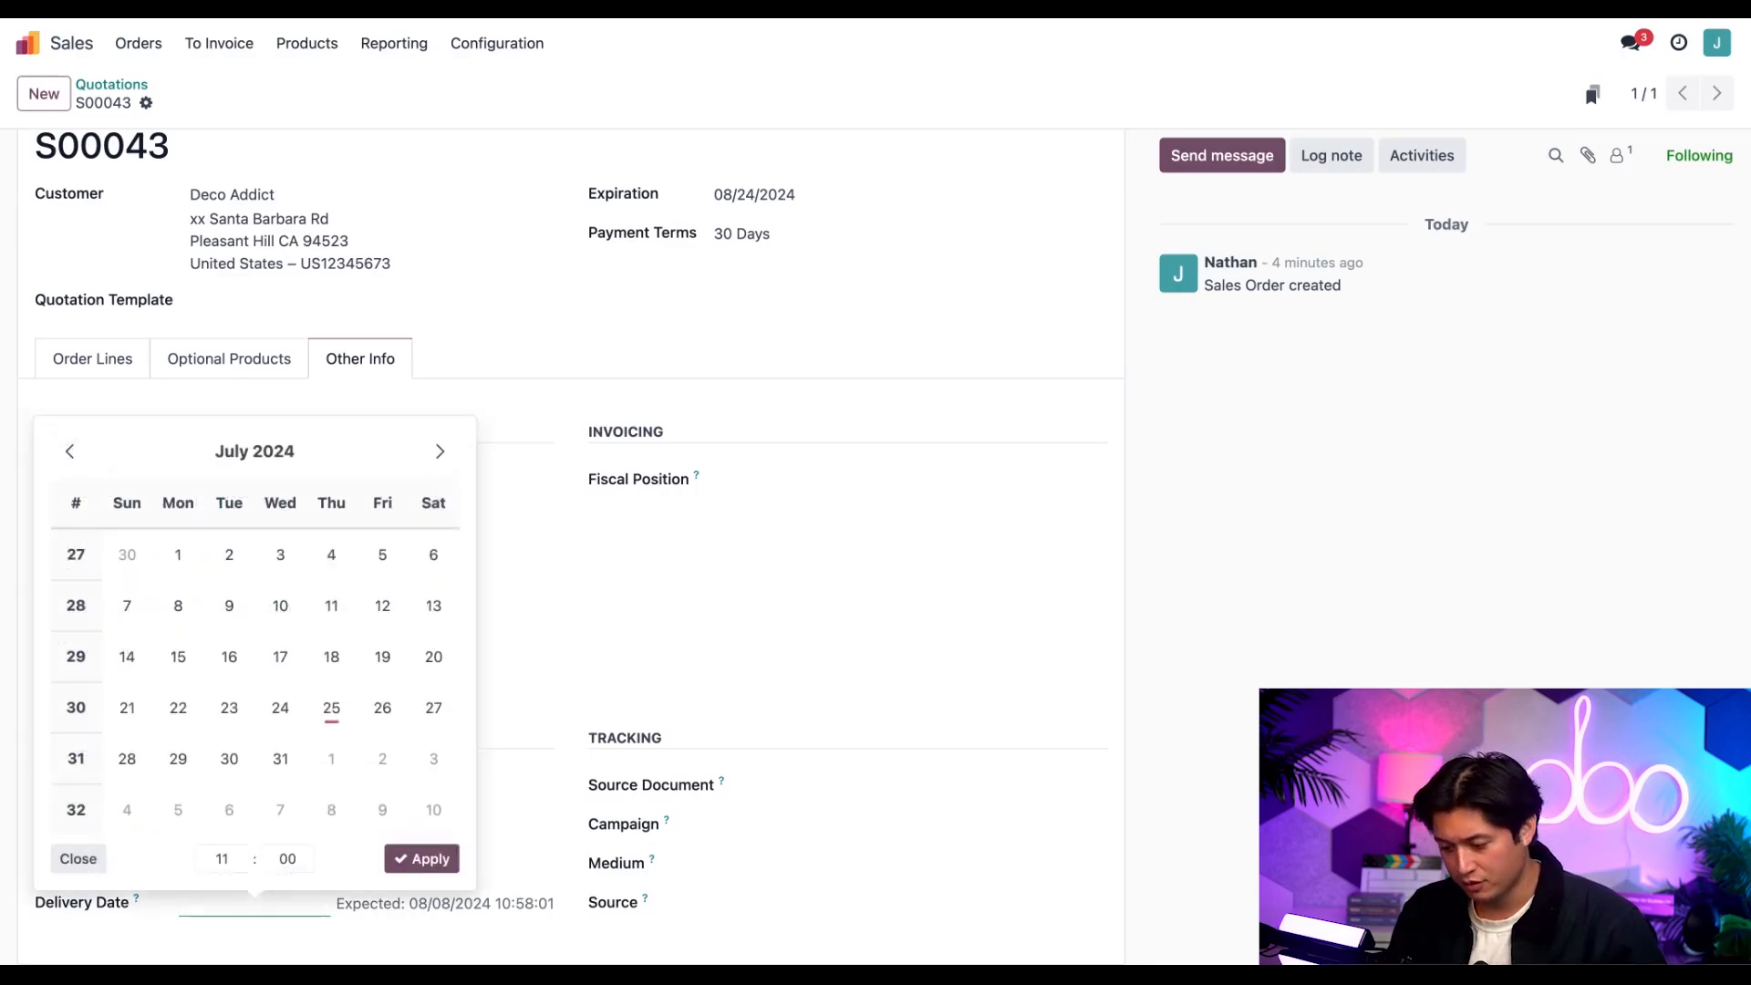
click(180, 810)
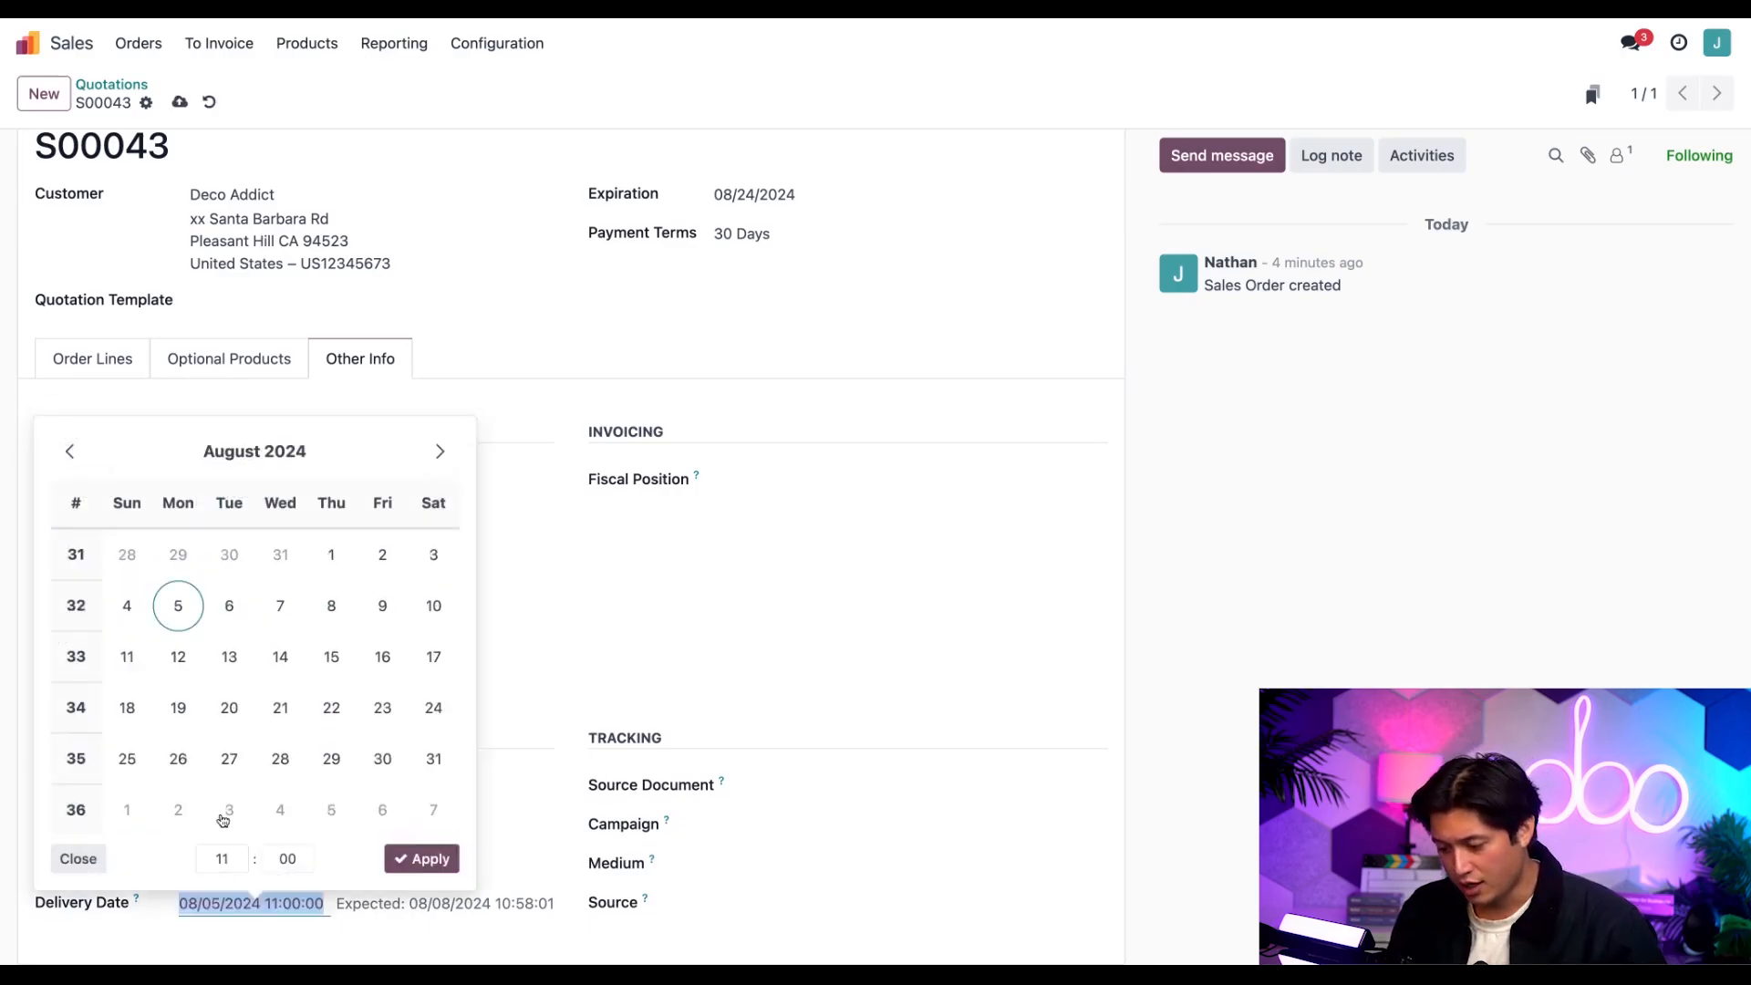
click(407, 860)
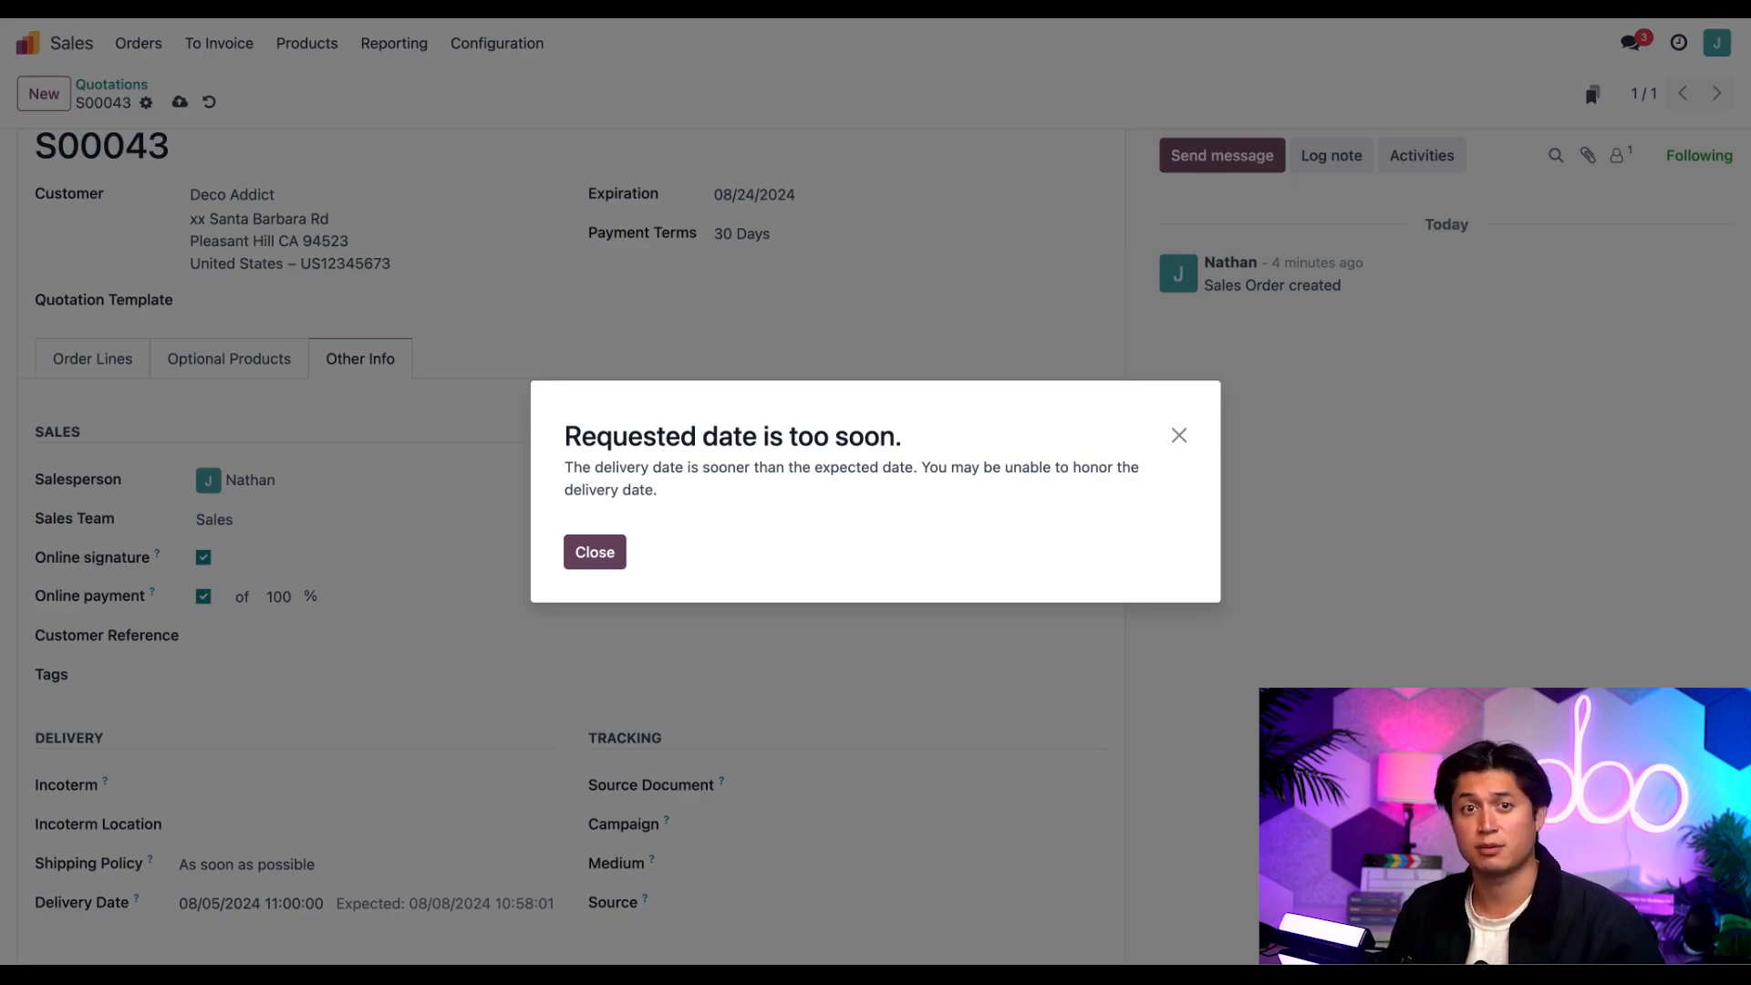
click(595, 554)
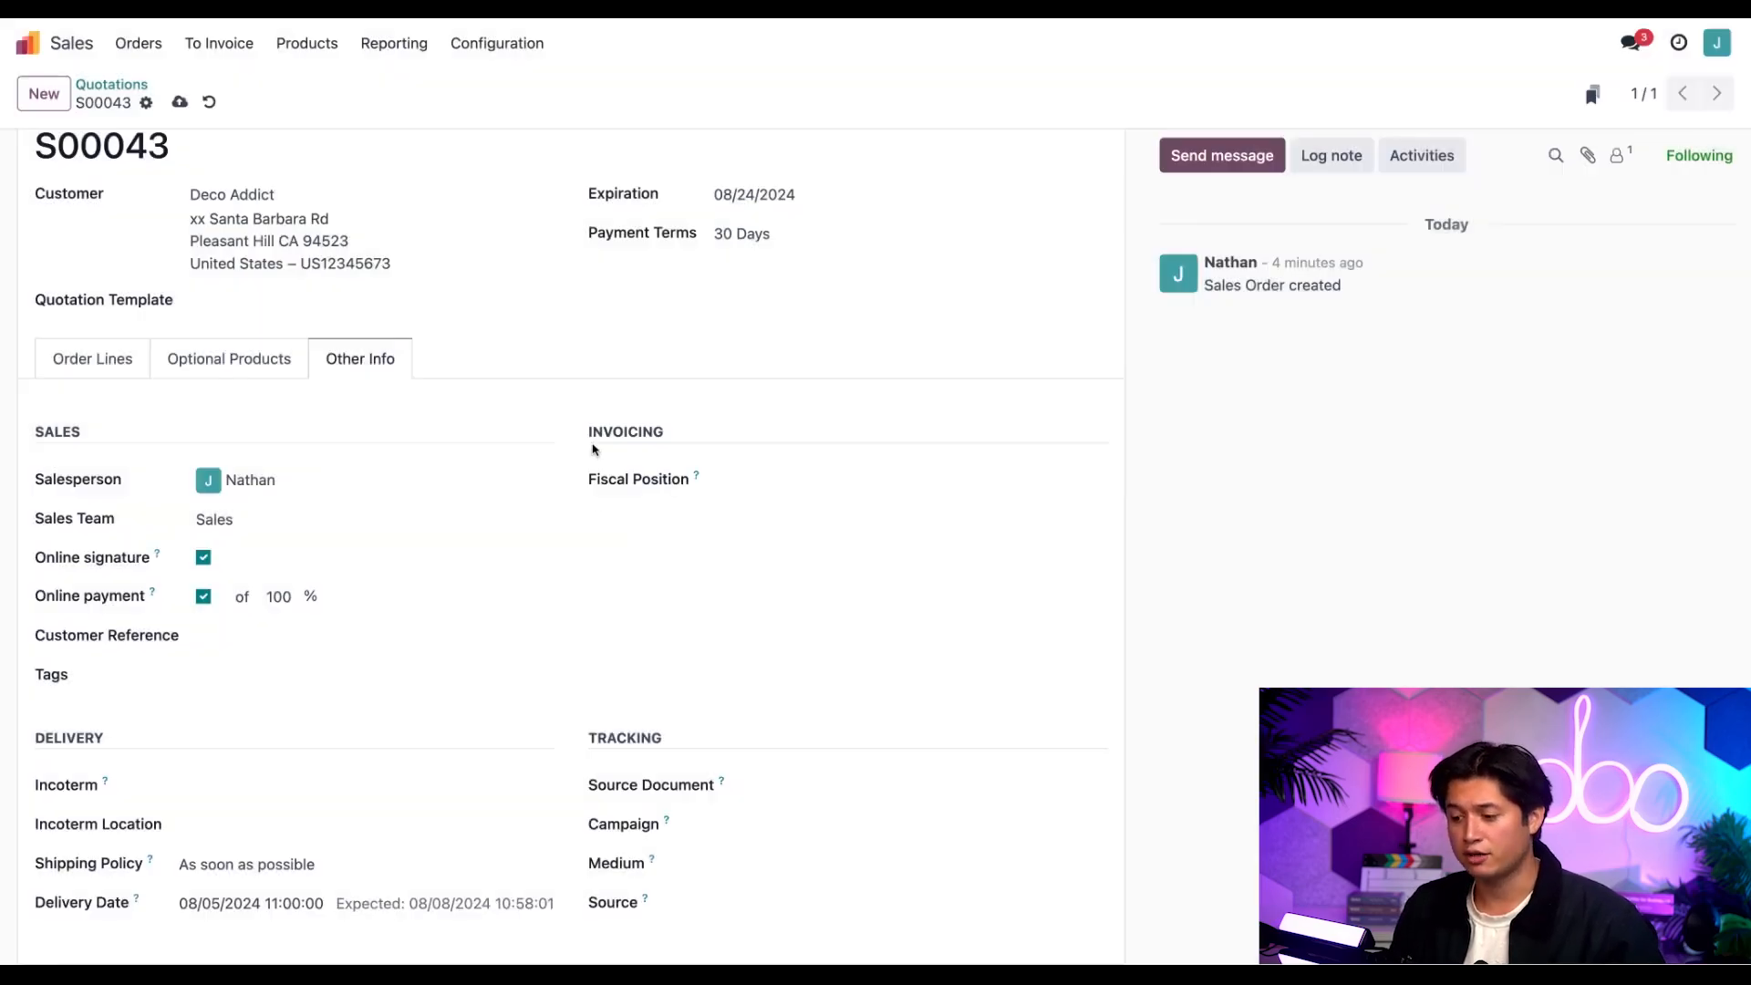
scroll(191, 345, up, 1)
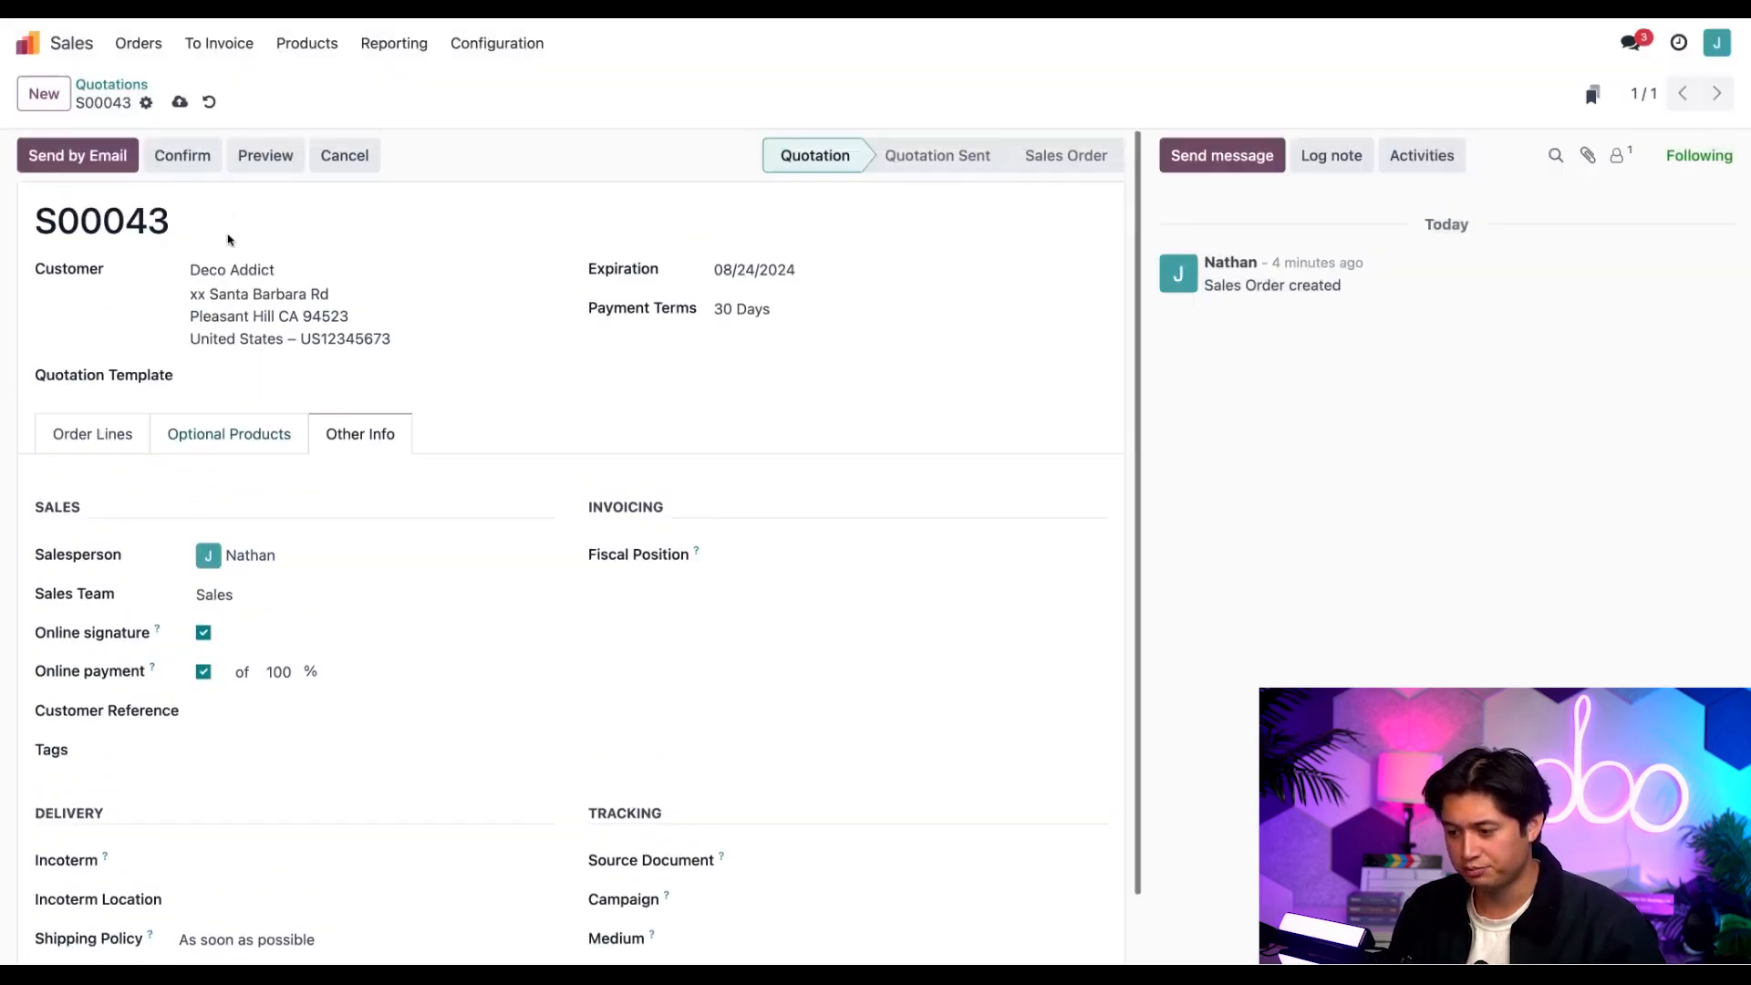
click(192, 157)
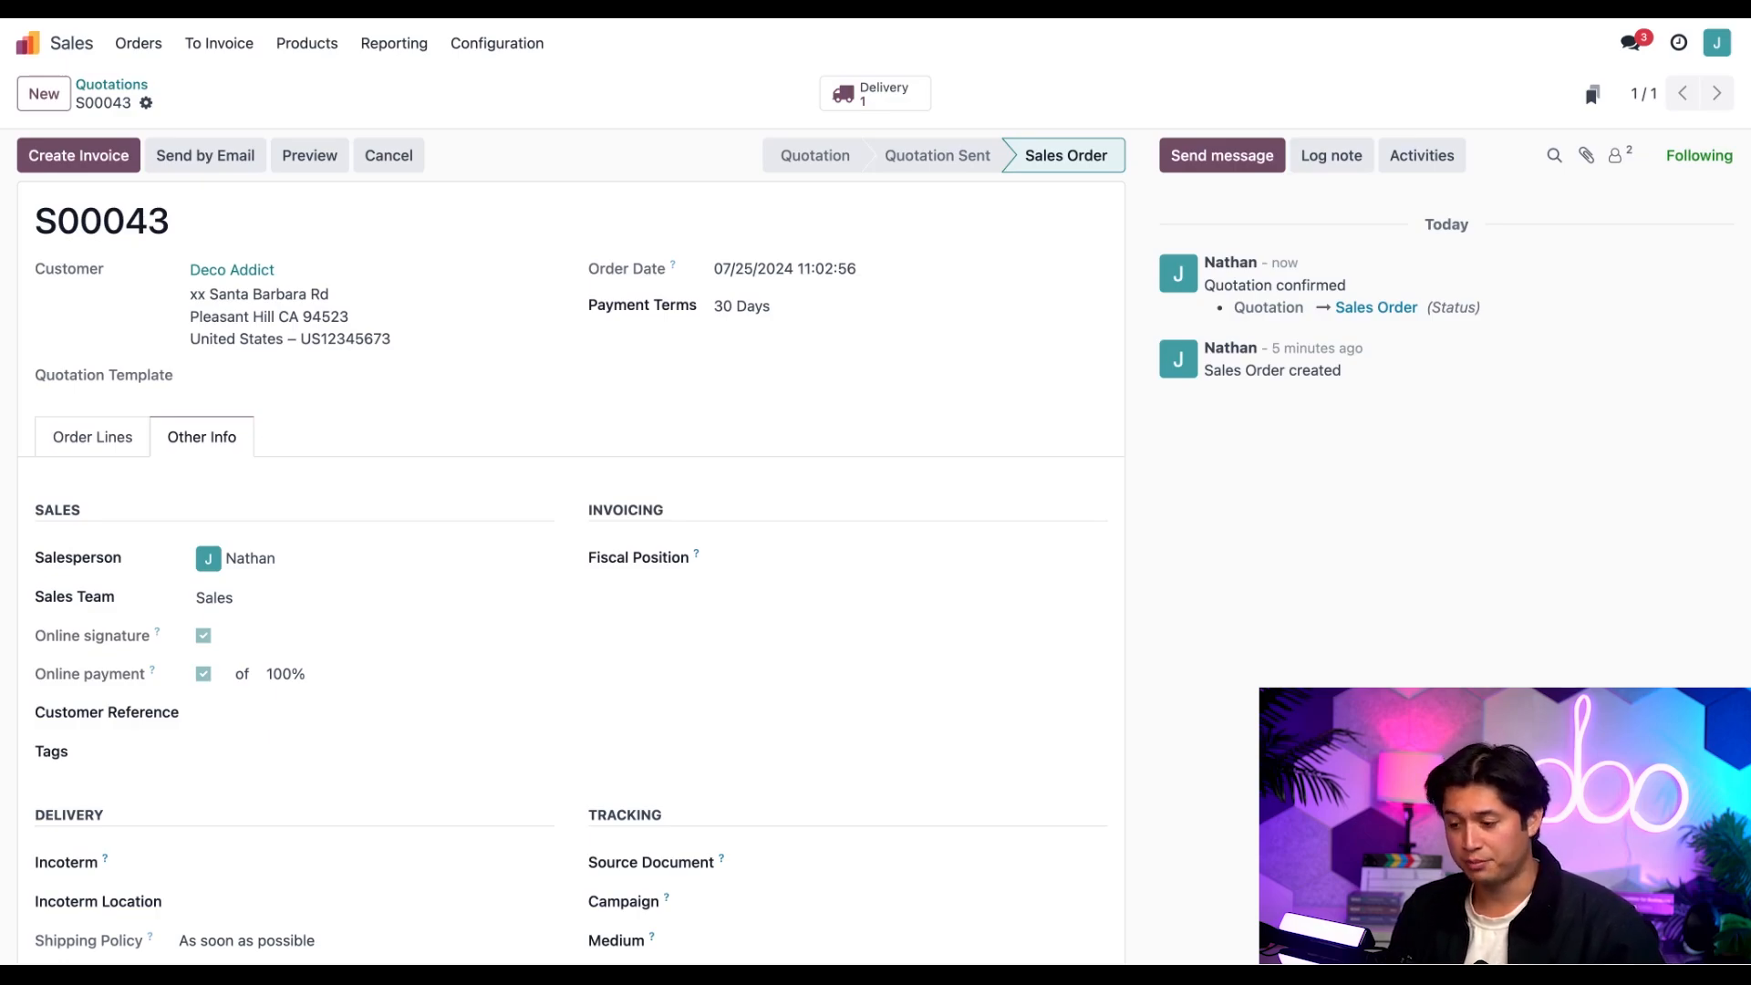
Step: Switch to the Purchase app and open the Azure Interior request for quotation to examine its order deadline and expected arrival
click(28, 43)
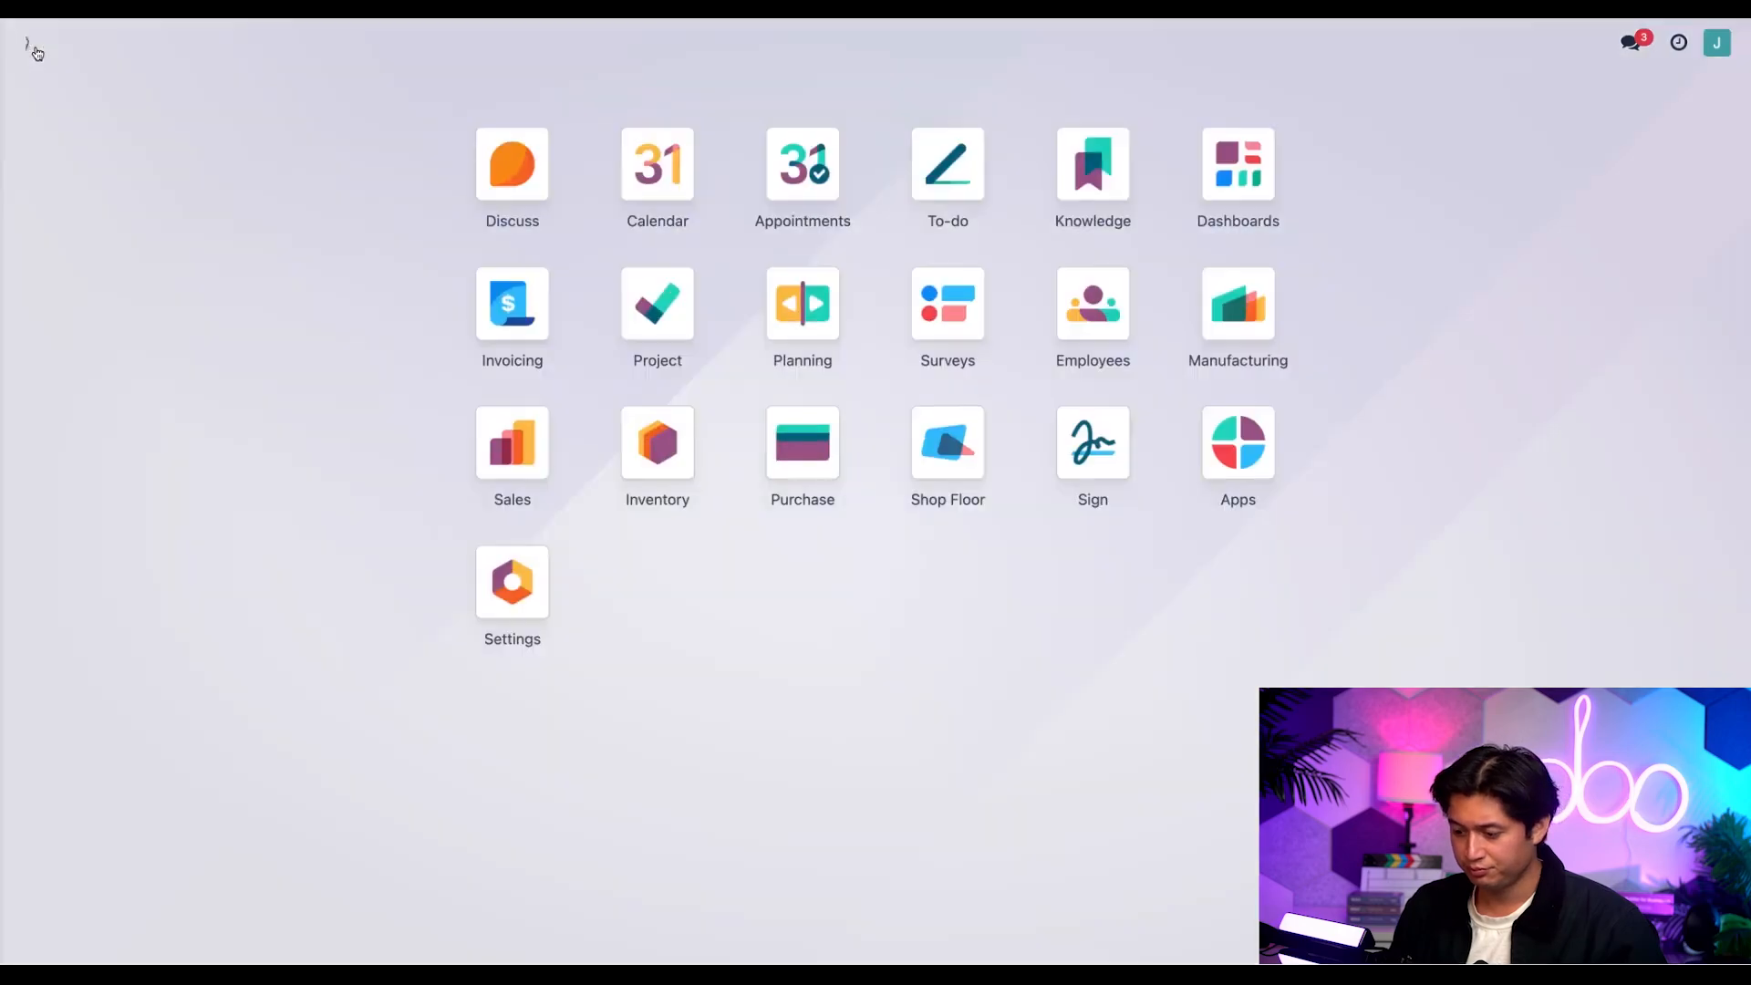
click(804, 488)
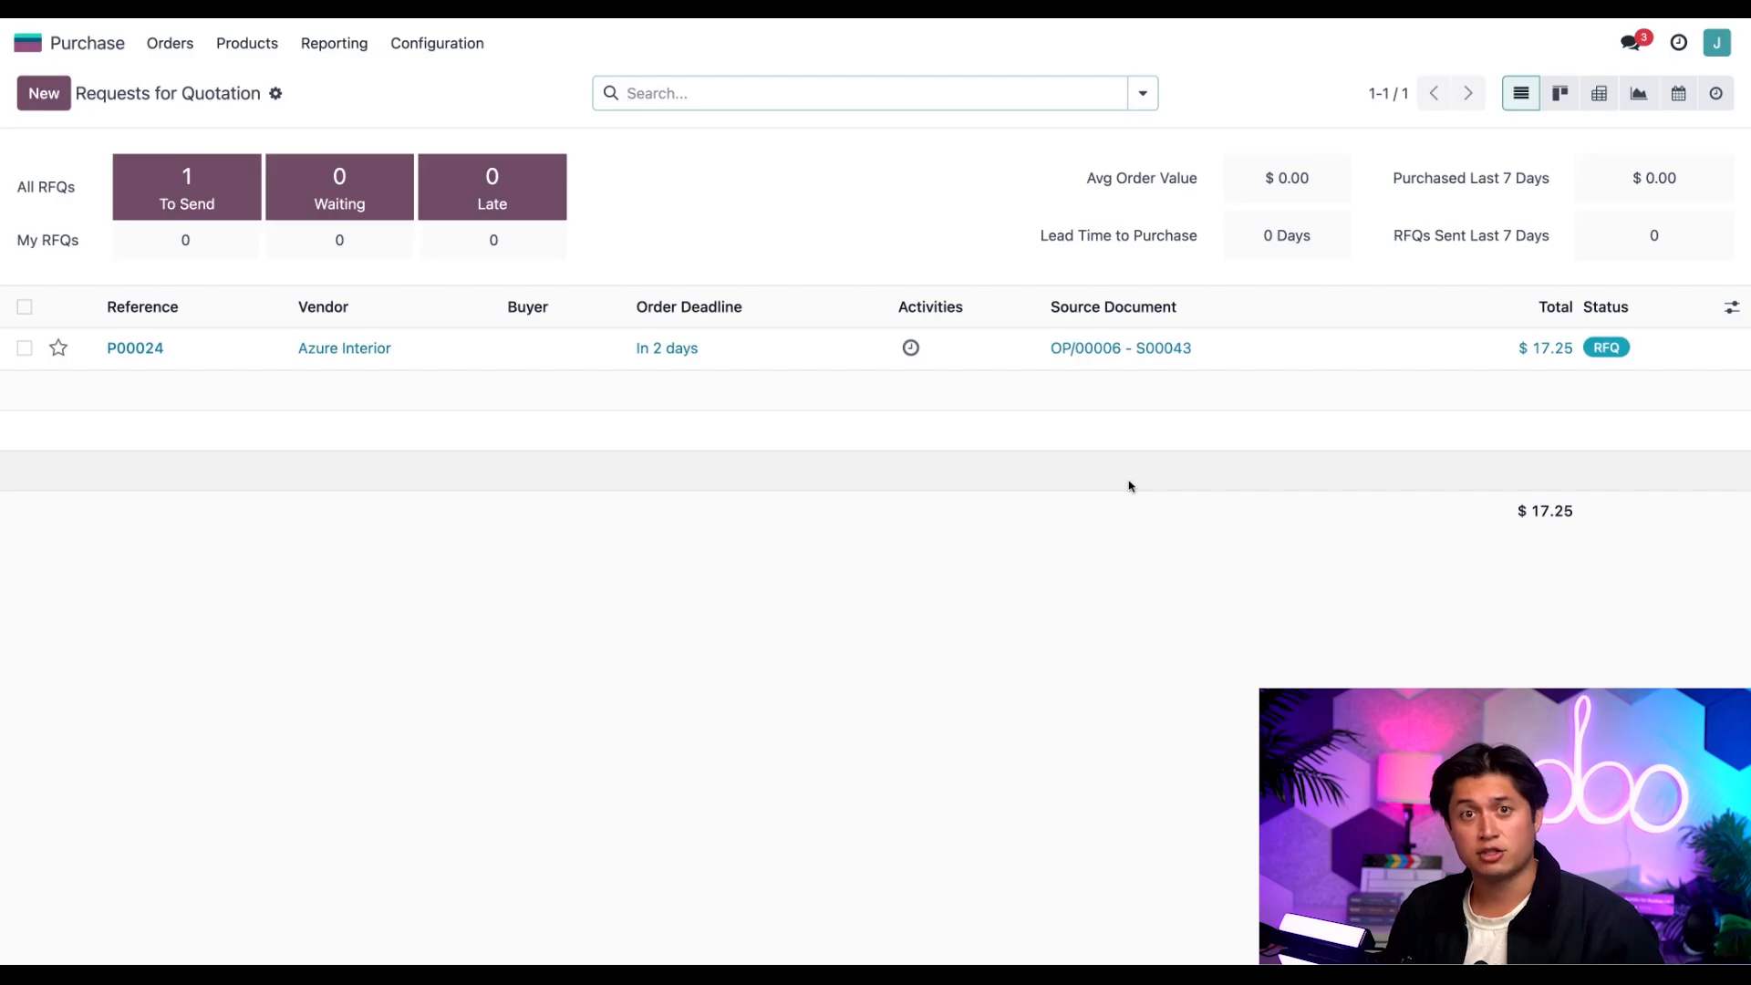
click(427, 364)
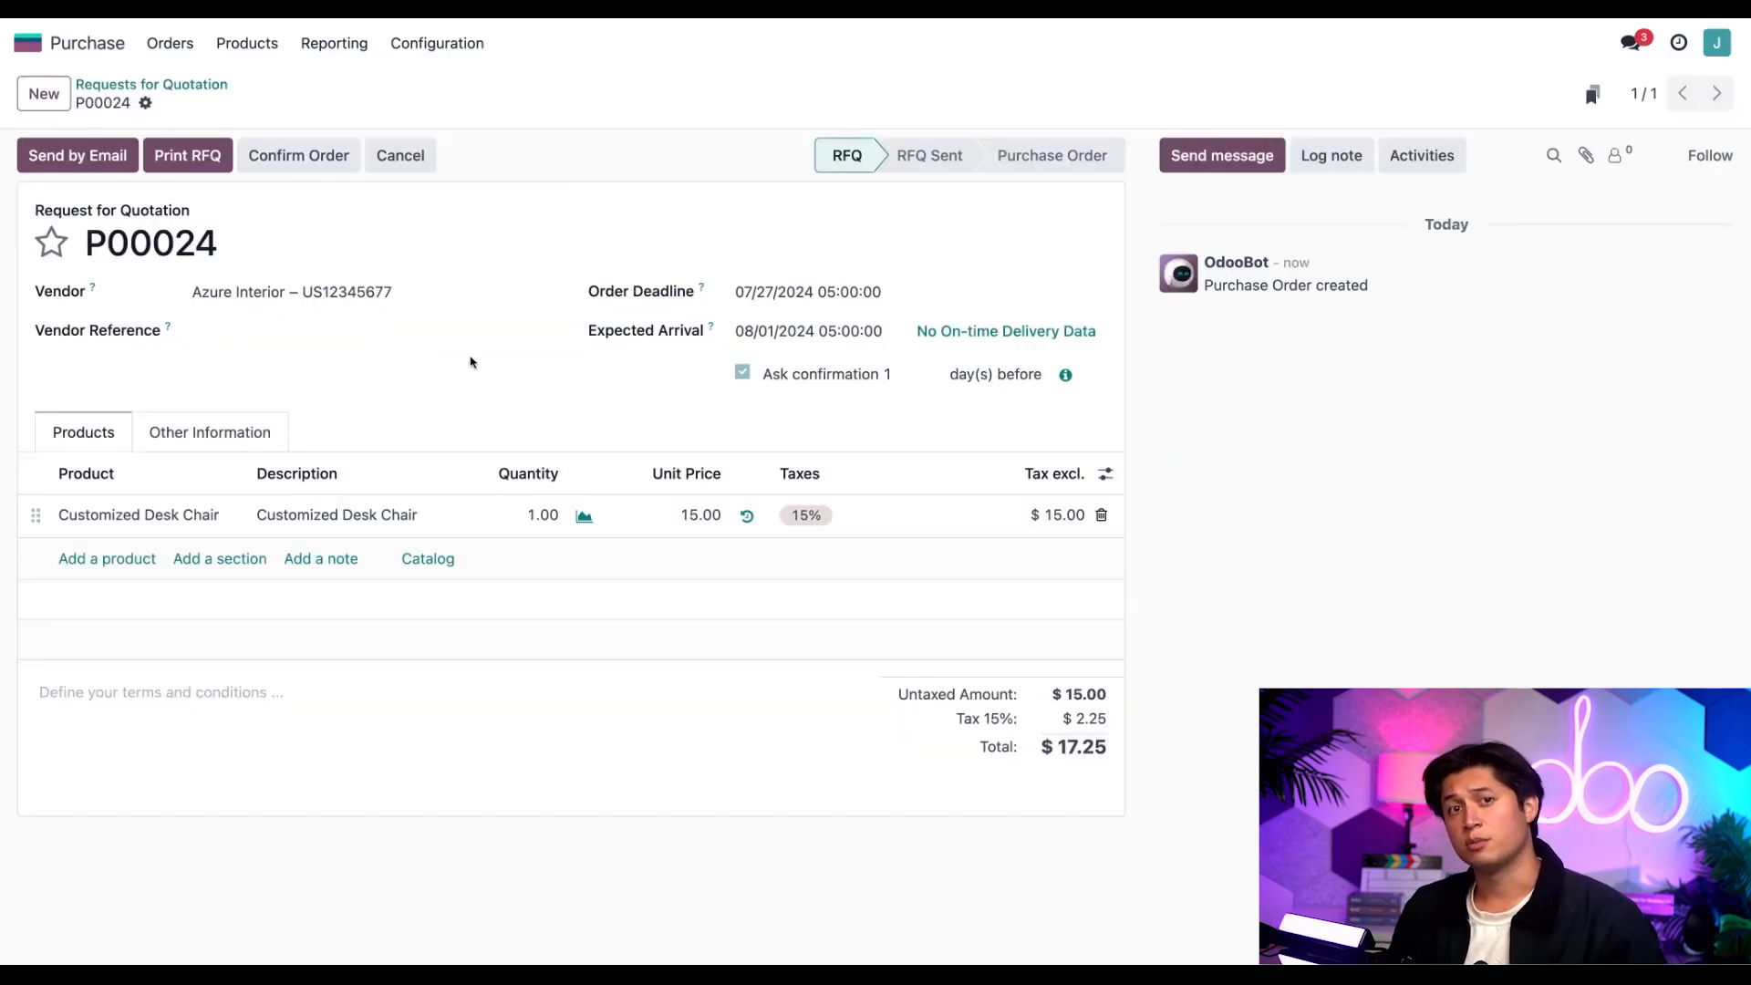